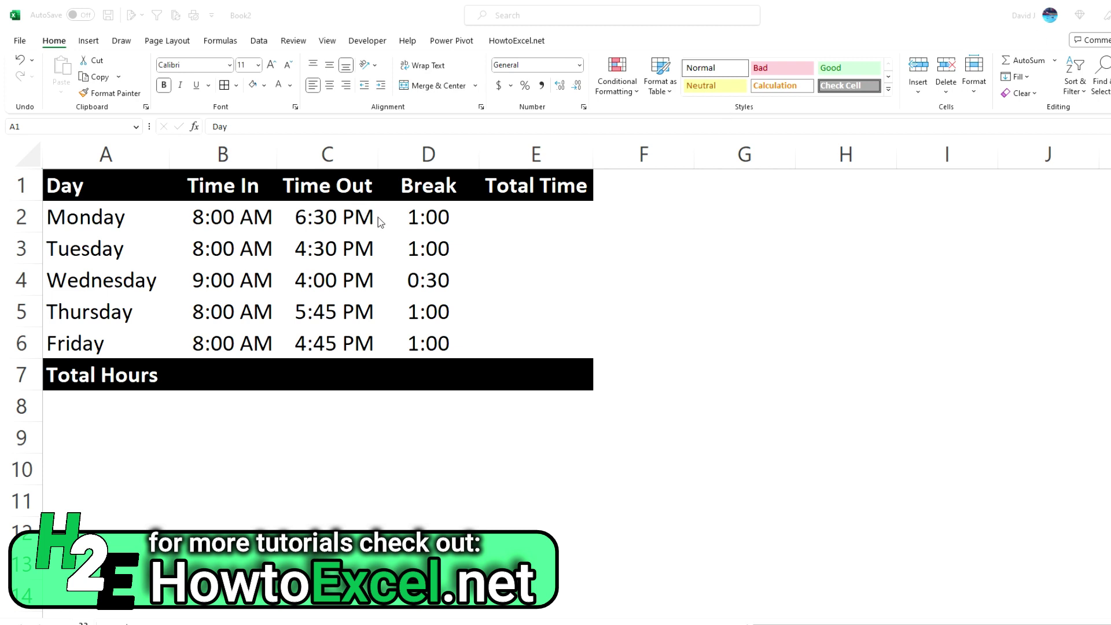
# Enter =C2-B2-D2 in E2 to get Monday's worked time
pyautogui.click(539, 211)
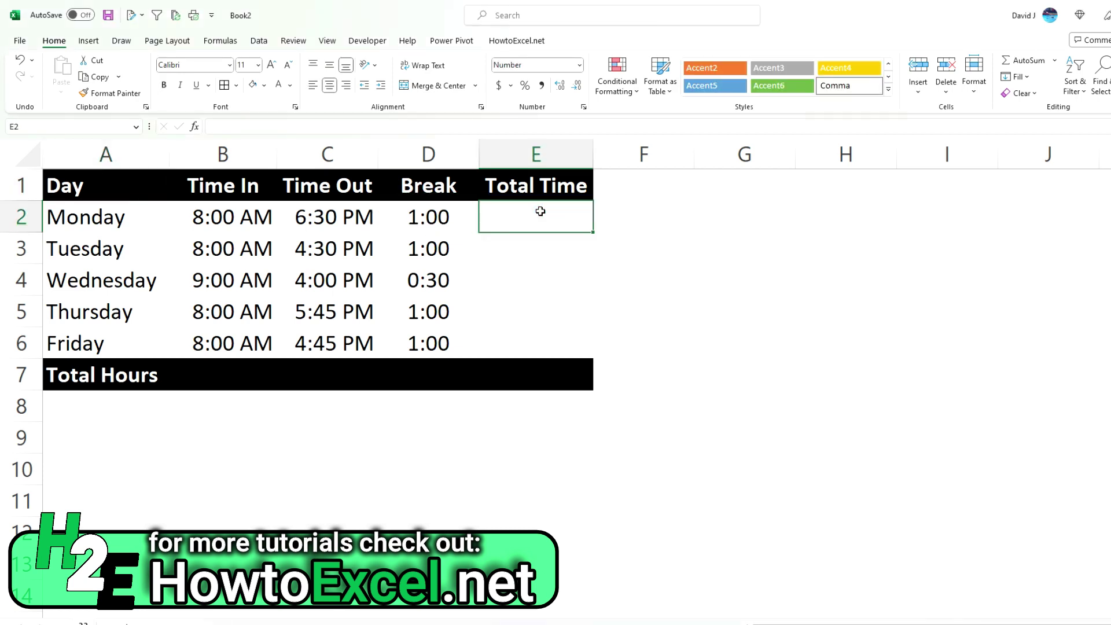
pyautogui.write('=')
pyautogui.press('Left')
pyautogui.press('Left')
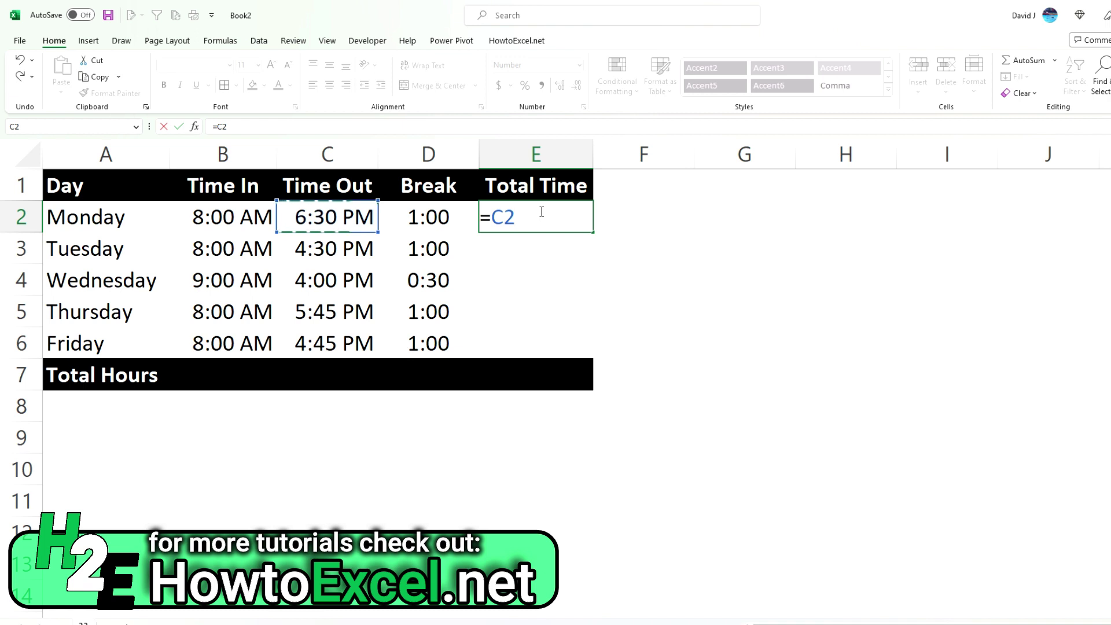
pyautogui.write('-')
pyautogui.press('Left')
pyautogui.press('Left')
pyautogui.press('Left')
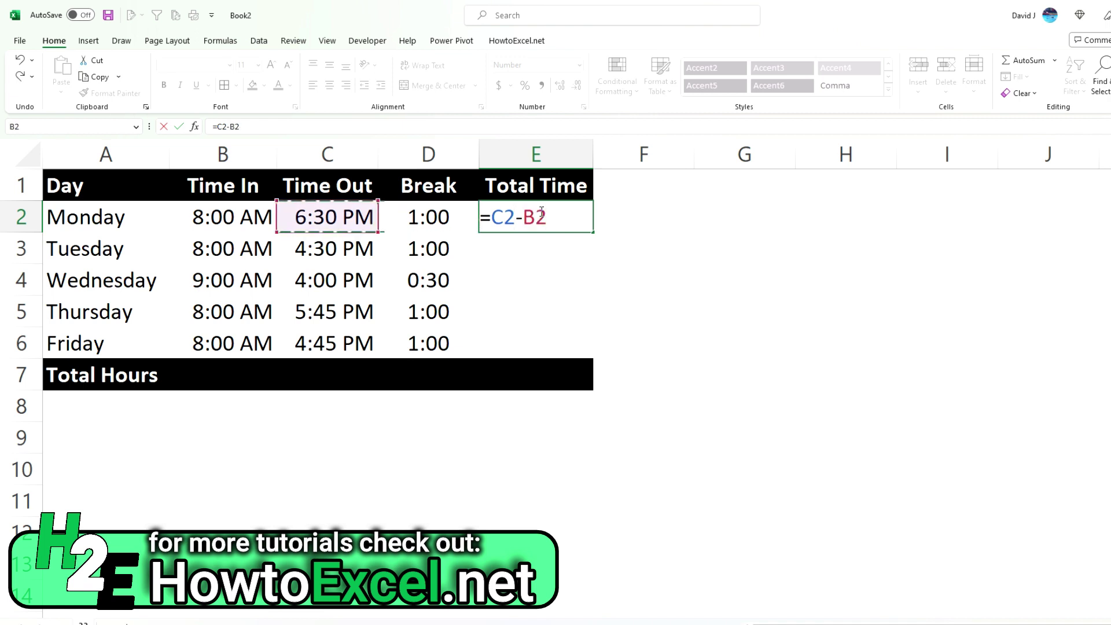
pyautogui.write('-')
pyautogui.press('Left')
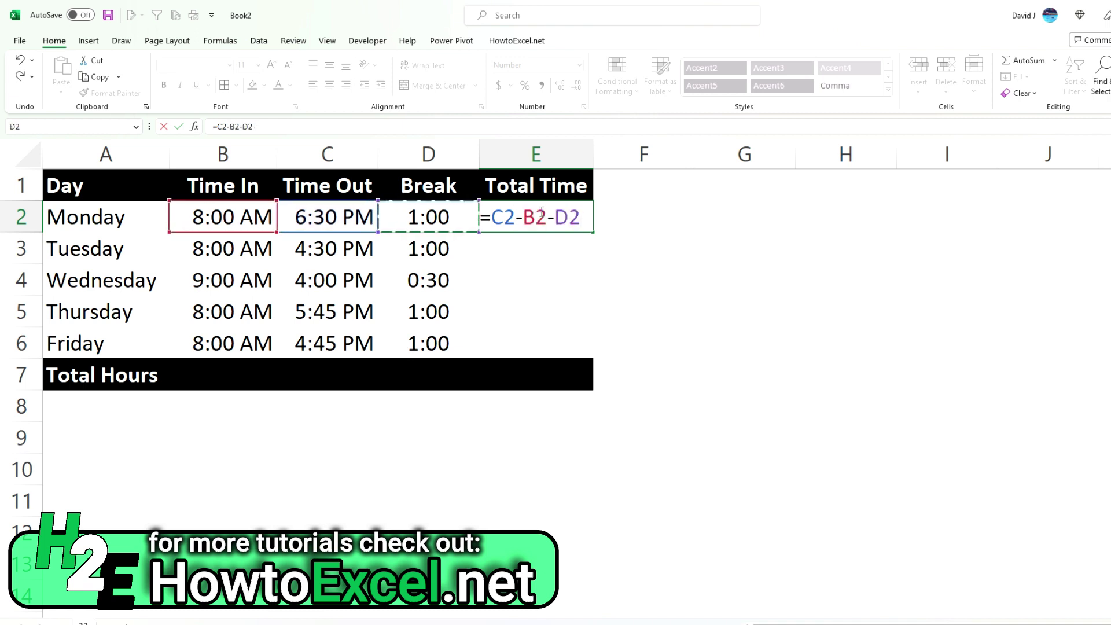
pyautogui.press('Return')
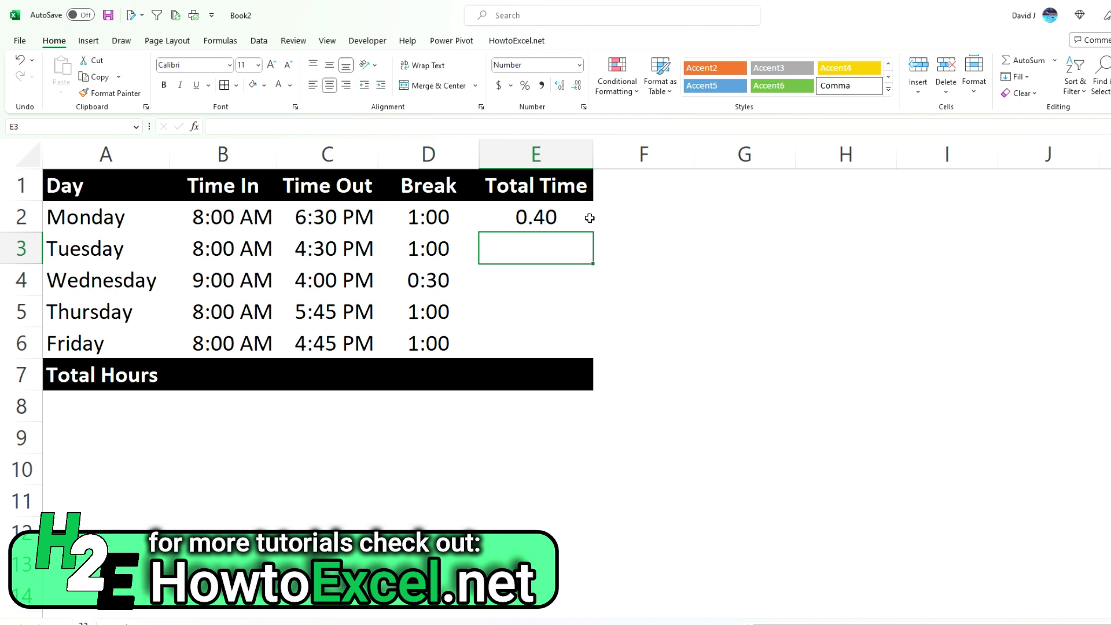
# Fill the formula down to E6 and AutoSum the daily totals into E7
pyautogui.click(589, 217)
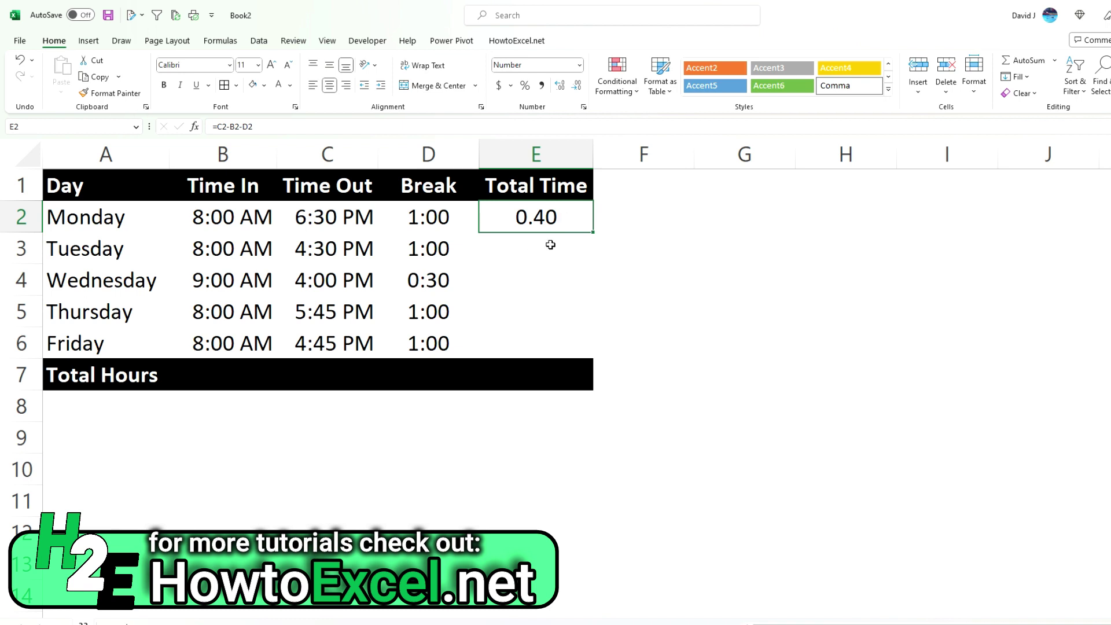
pyautogui.moveTo(593, 231); pyautogui.dragTo(583, 355)
pyautogui.click(567, 369)
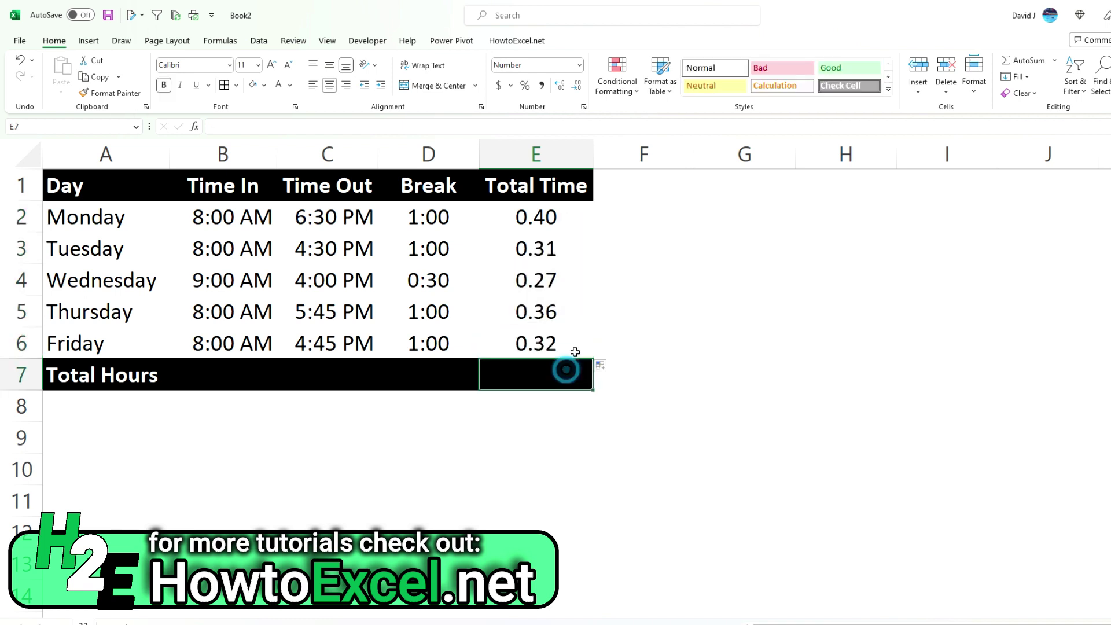
pyautogui.click(1024, 62)
pyautogui.press('Return')
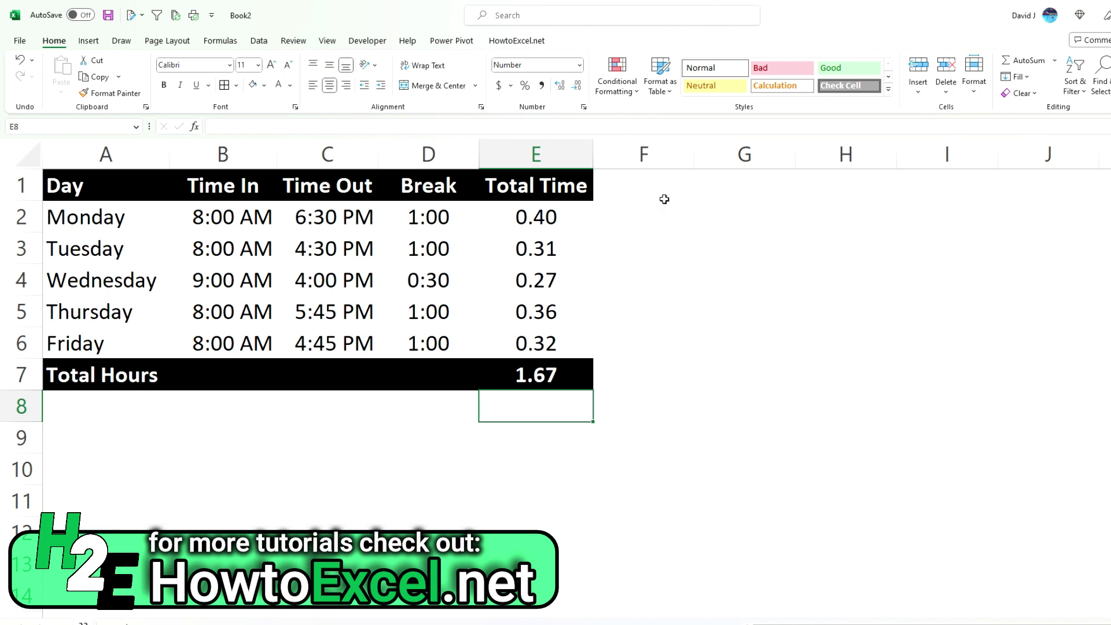
# Add an 'Hours' header in F1 and enter =E2*24 in F2
pyautogui.click(637, 197)
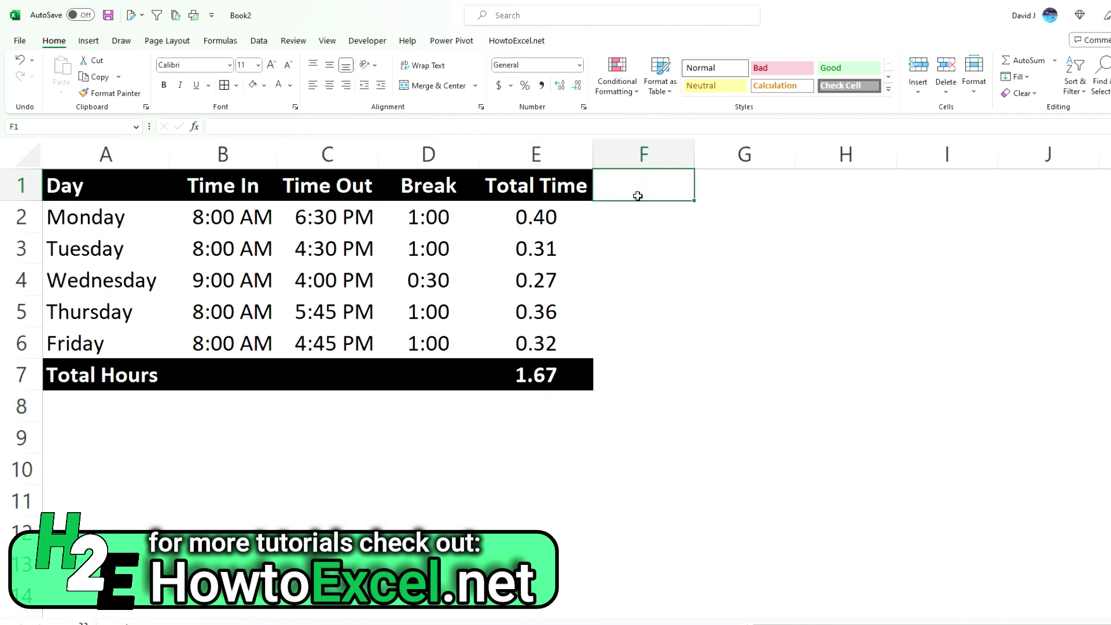
pyautogui.write('Hours')
pyautogui.press('Return')
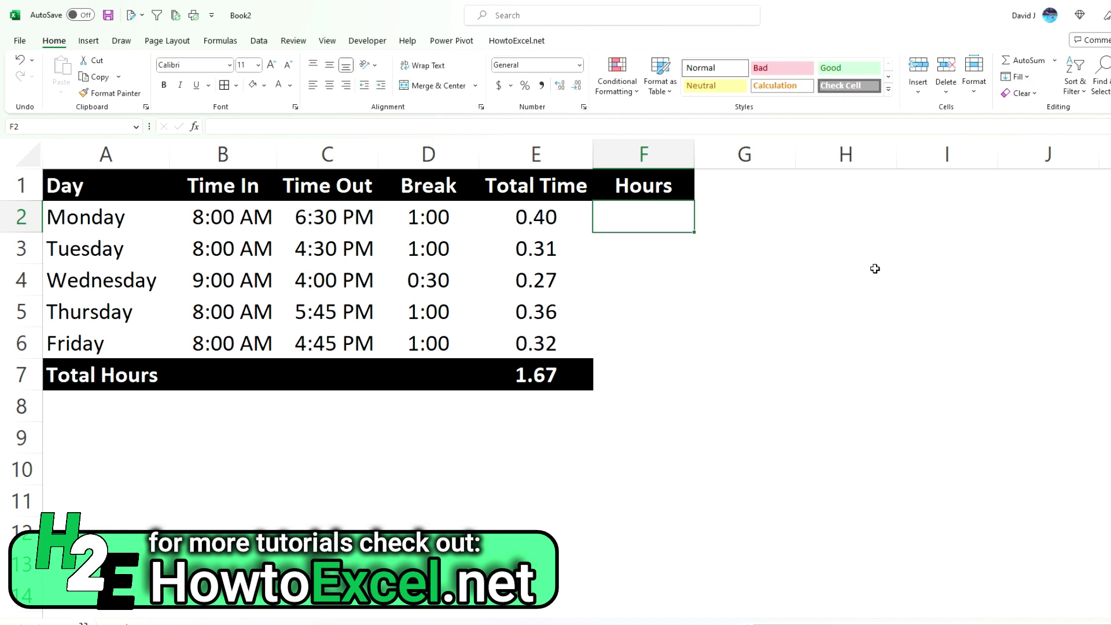
pyautogui.write('=')
pyautogui.press('Left')
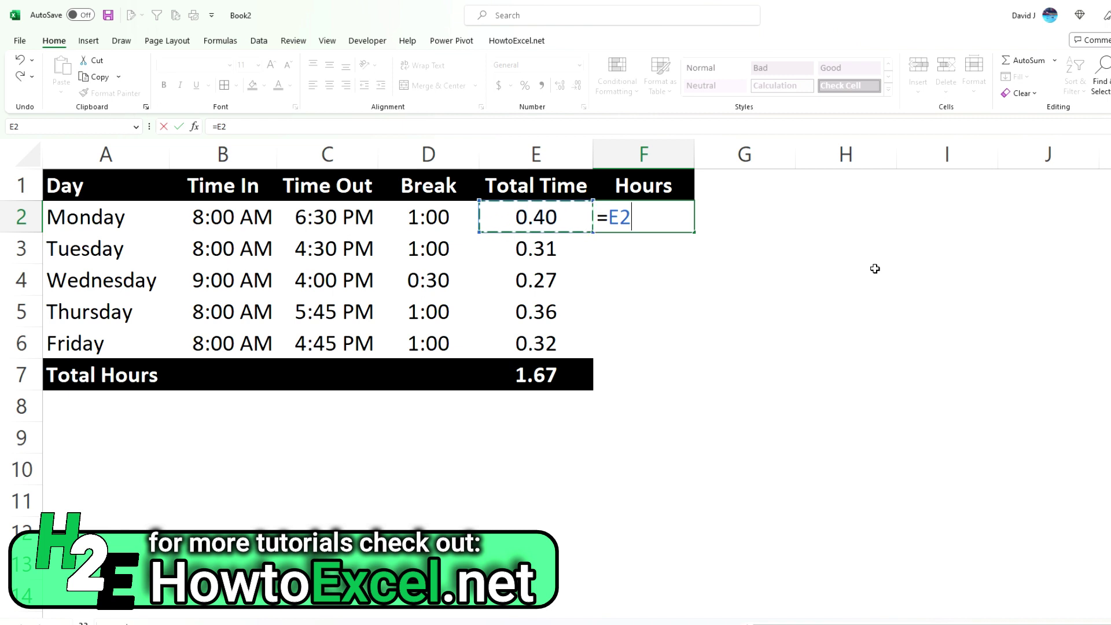
pyautogui.write('*24')
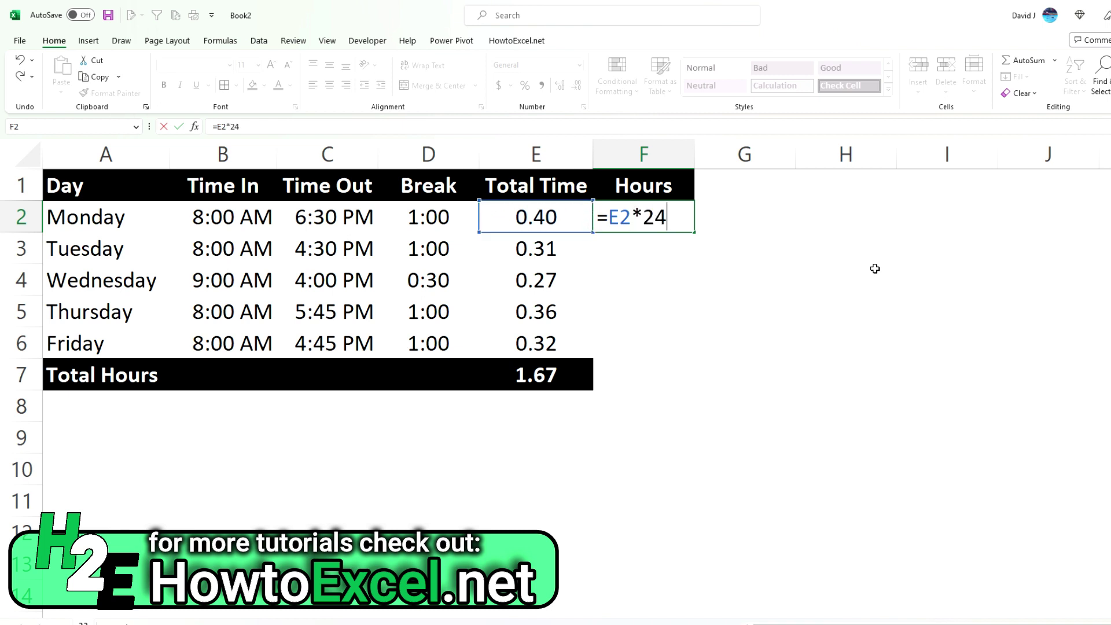
pyautogui.press('Return')
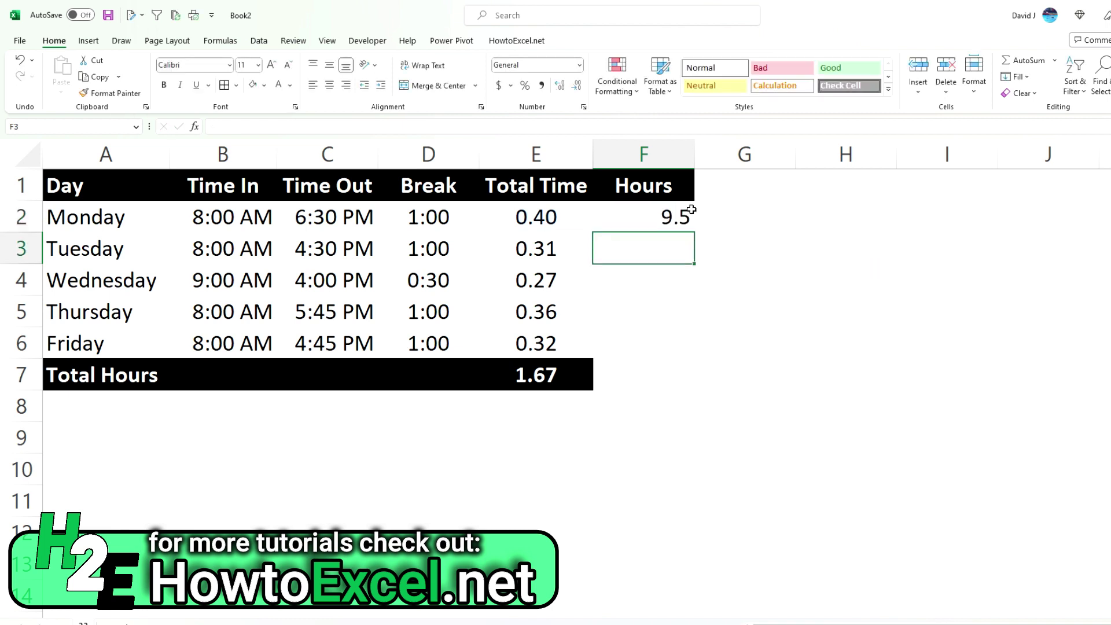
# Centre F2 and fill the hours formula down through F7
pyautogui.click(686, 213)
pyautogui.click(329, 85)
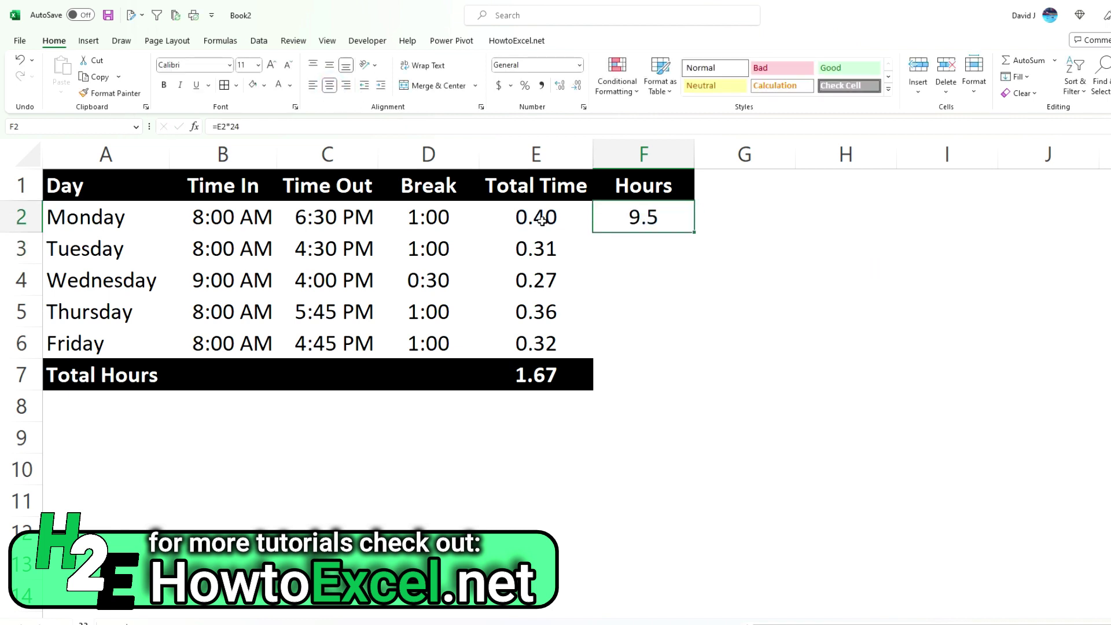
pyautogui.moveTo(699, 238); pyautogui.dragTo(647, 400)
# Format Paint E7's style onto F7 and E2:E6's style onto F2:F6
pyautogui.click(564, 371)
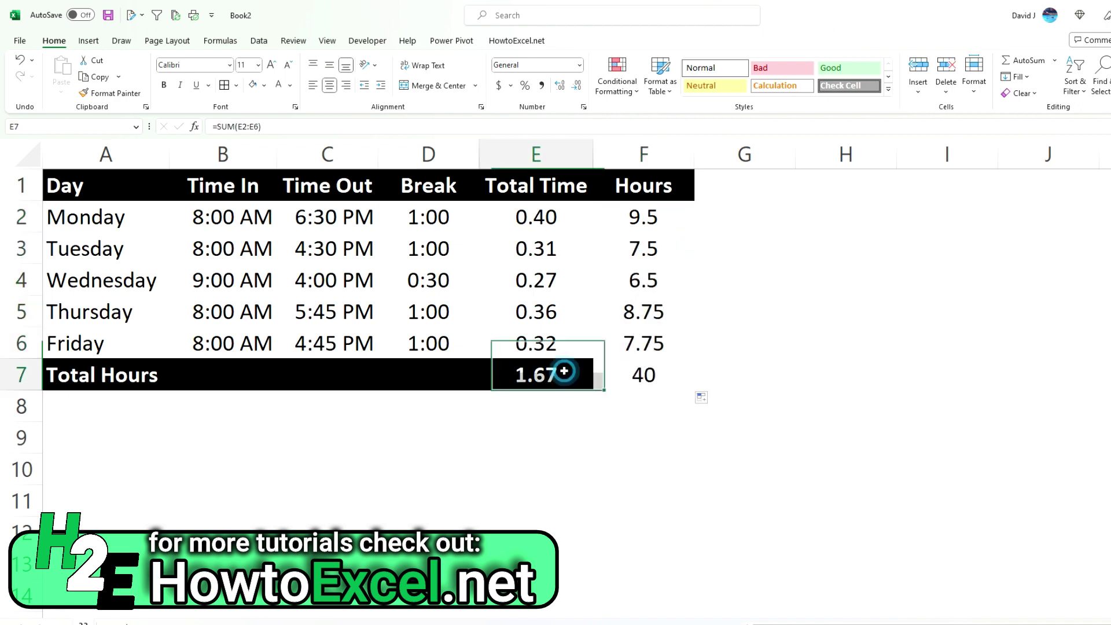
pyautogui.click(110, 92)
pyautogui.click(636, 375)
pyautogui.moveTo(581, 218); pyautogui.dragTo(521, 343)
pyautogui.click(101, 95)
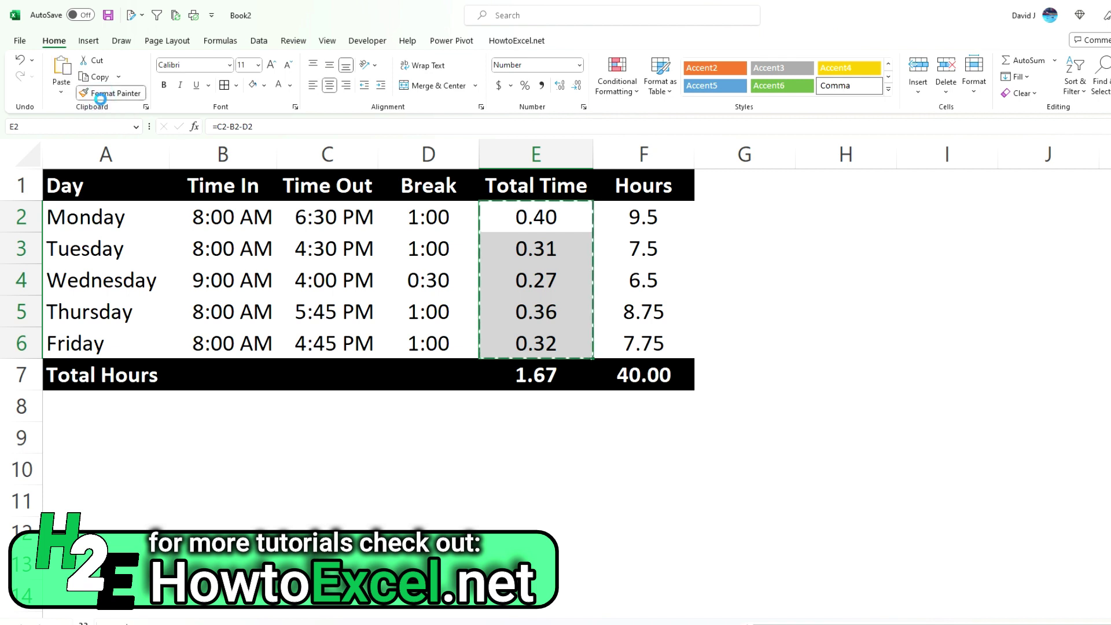
pyautogui.click(643, 217)
# Check the F7 total and Thursday's hours formula, then select E2:E6
pyautogui.click(648, 375)
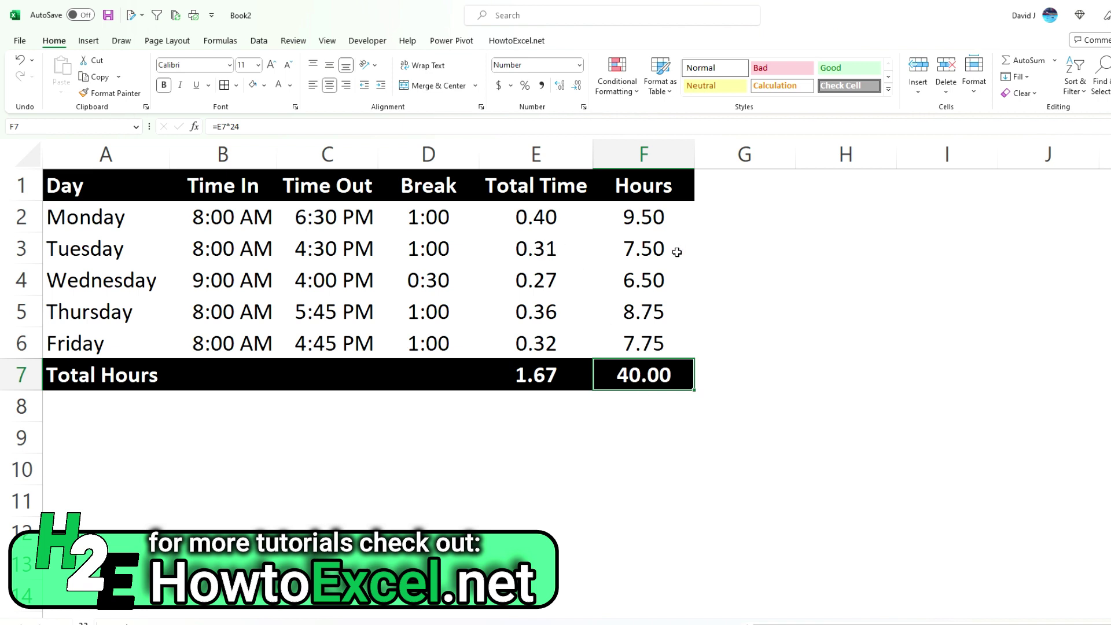
pyautogui.click(671, 313)
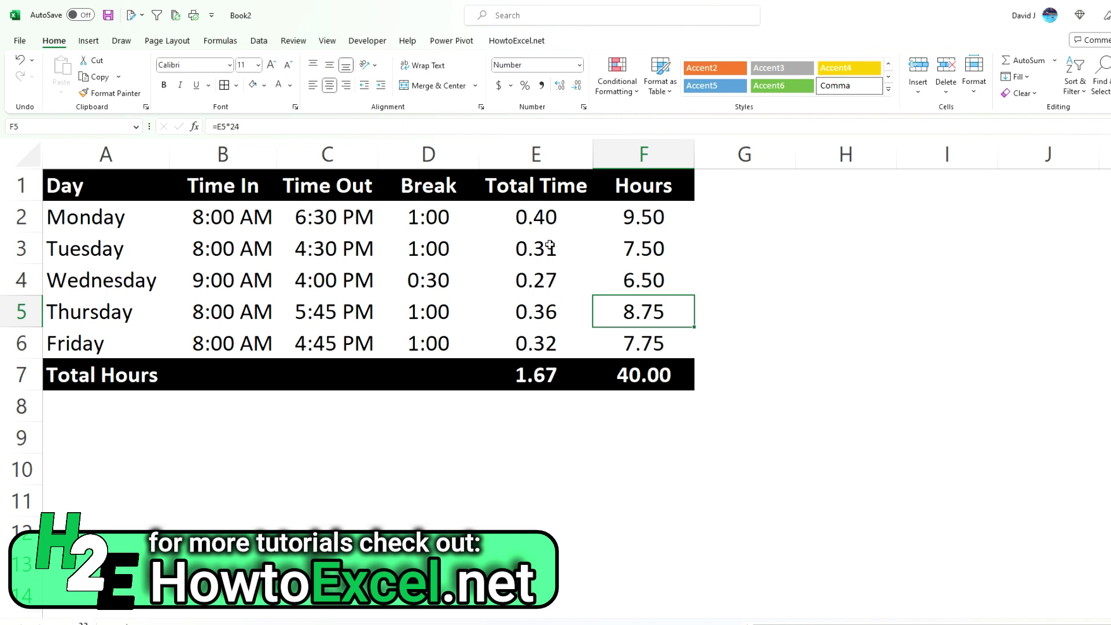
pyautogui.moveTo(546, 217); pyautogui.dragTo(541, 370)
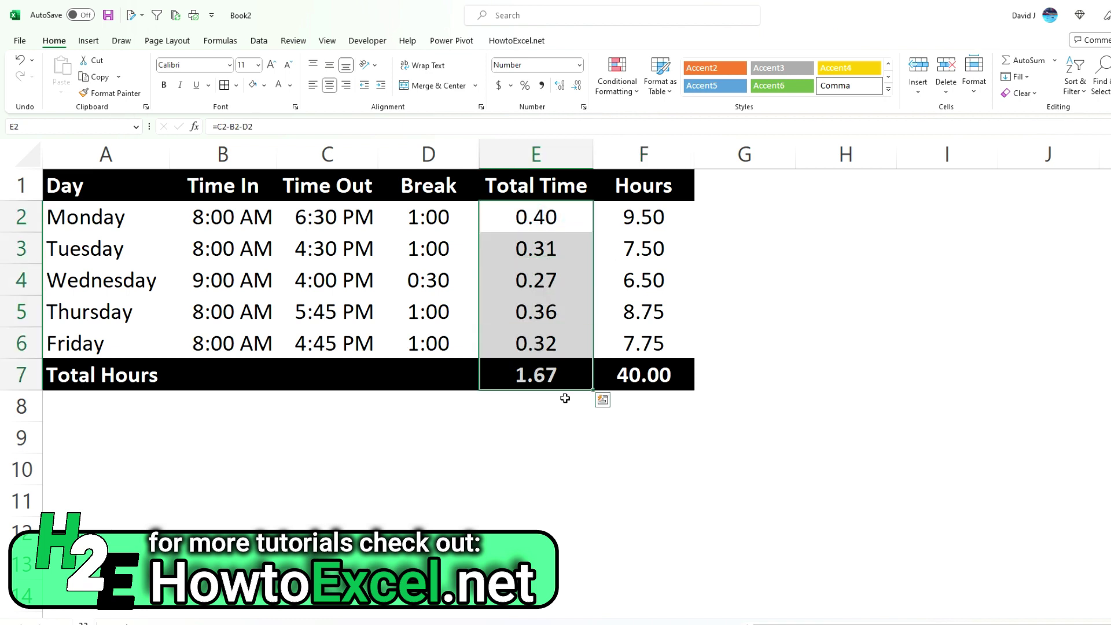
# Give E2:E7 the custom h:mm format, showing 9:30 through a 16:00 total
pyautogui.hotkey('ctrl', '1')
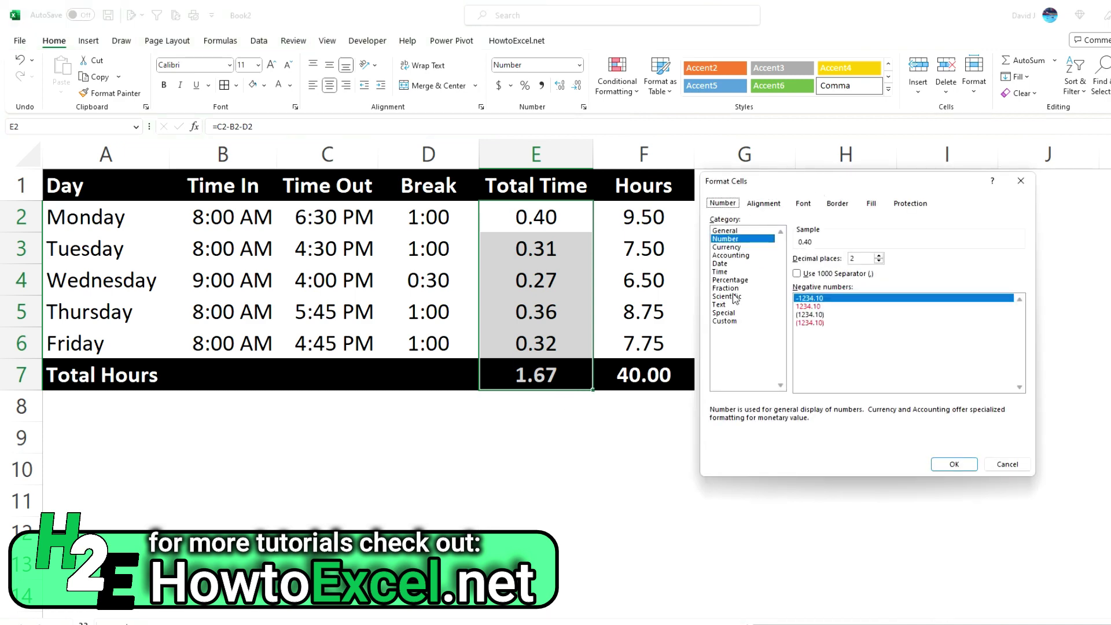
pyautogui.click(726, 322)
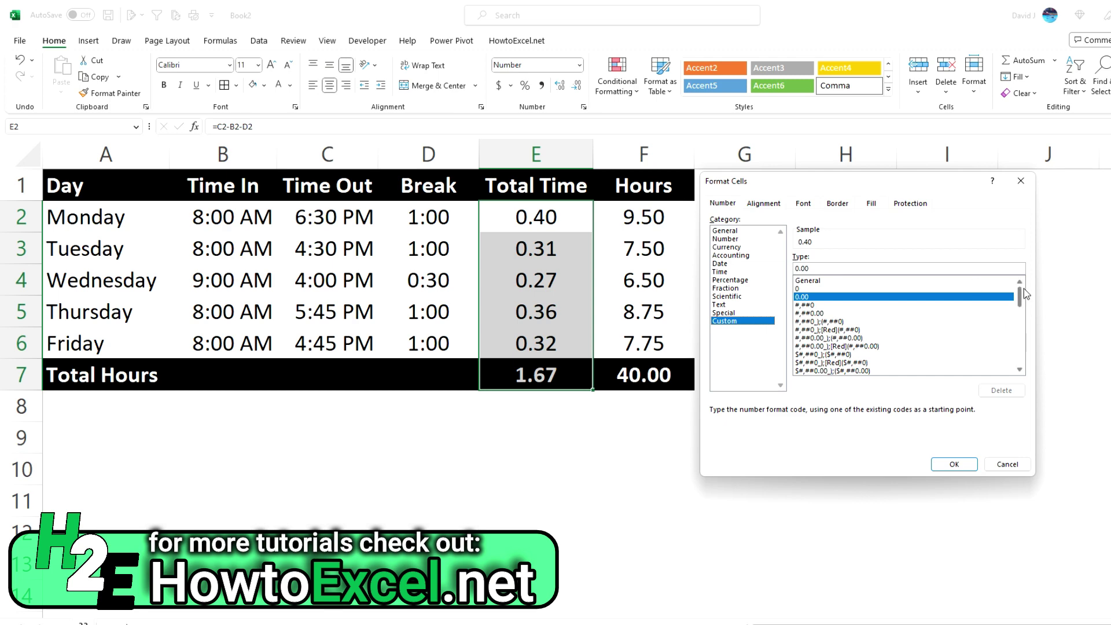
pyautogui.click(719, 272)
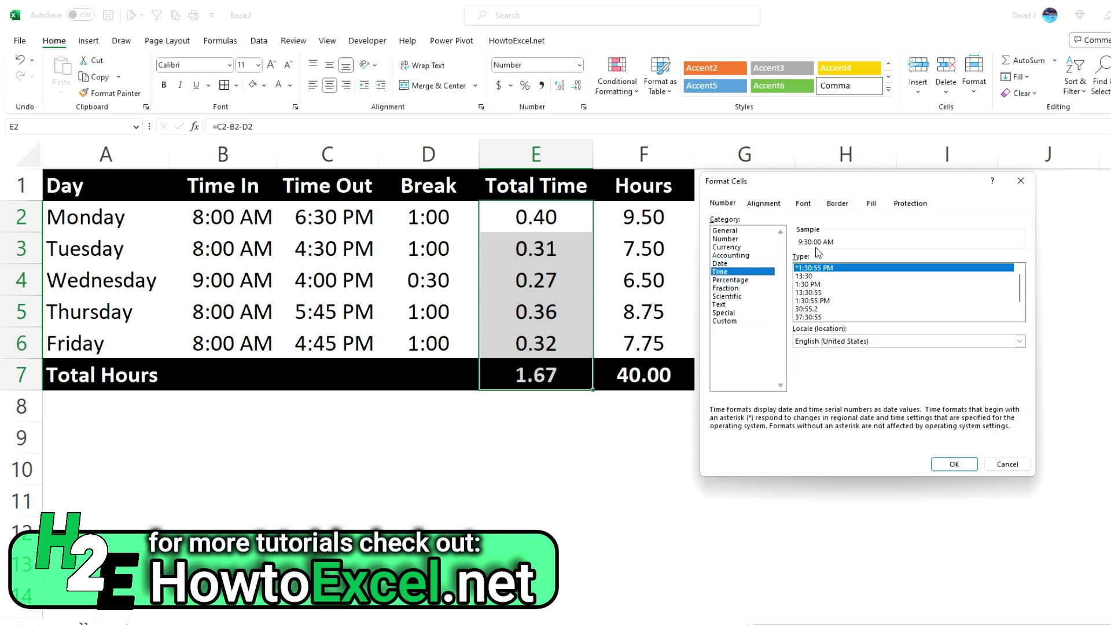
pyautogui.click(738, 323)
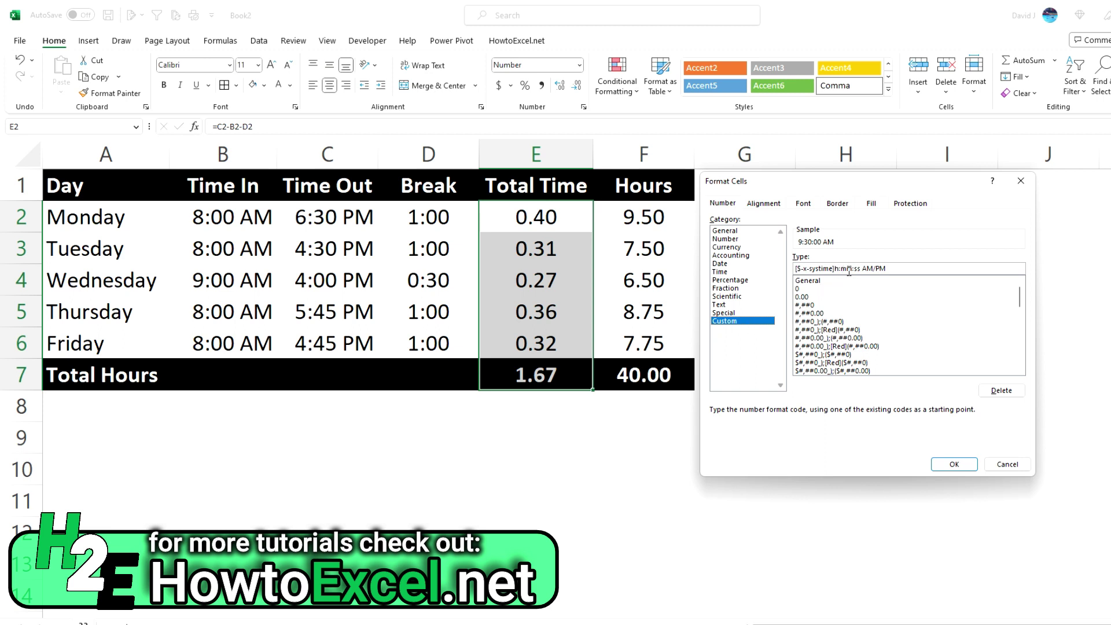
pyautogui.moveTo(894, 269); pyautogui.dragTo(794, 269)
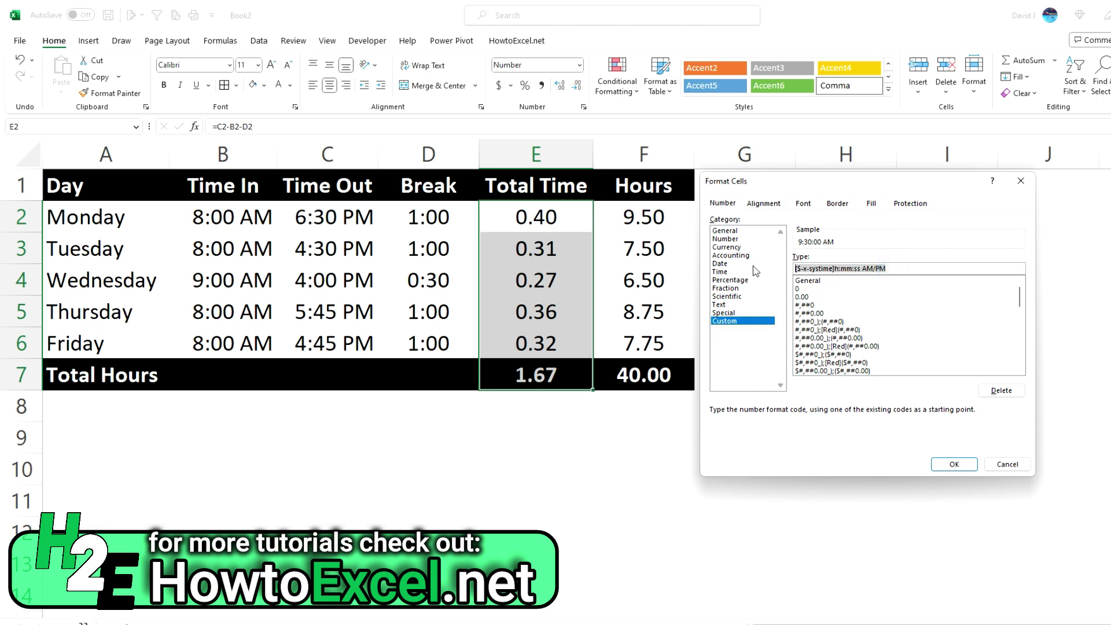
pyautogui.press('BackSpace')
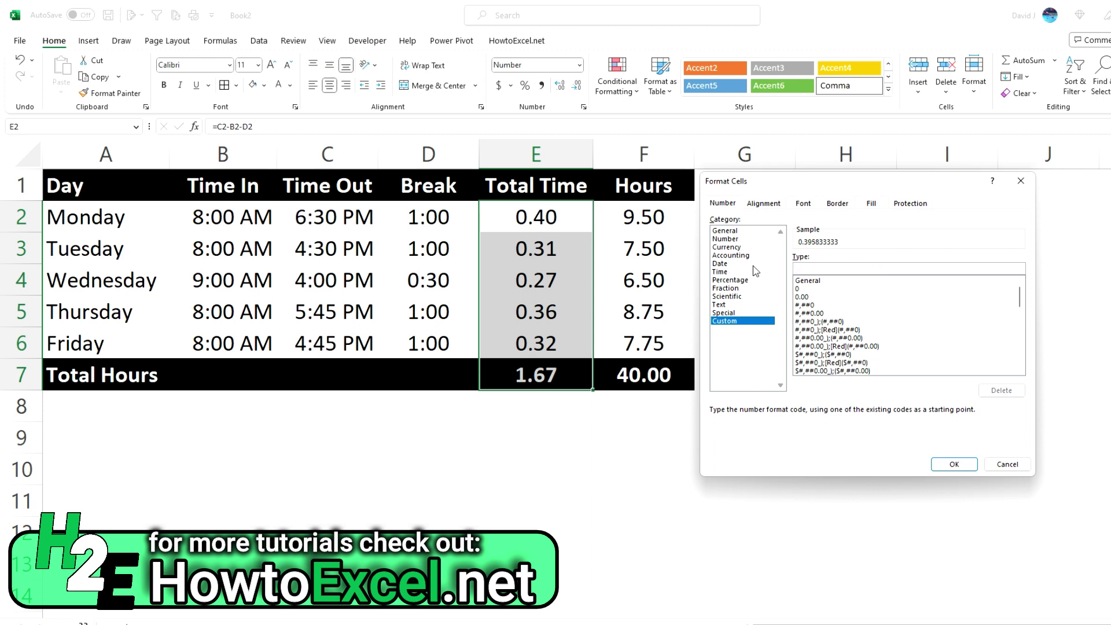
pyautogui.write('h:mm')
pyautogui.click(954, 463)
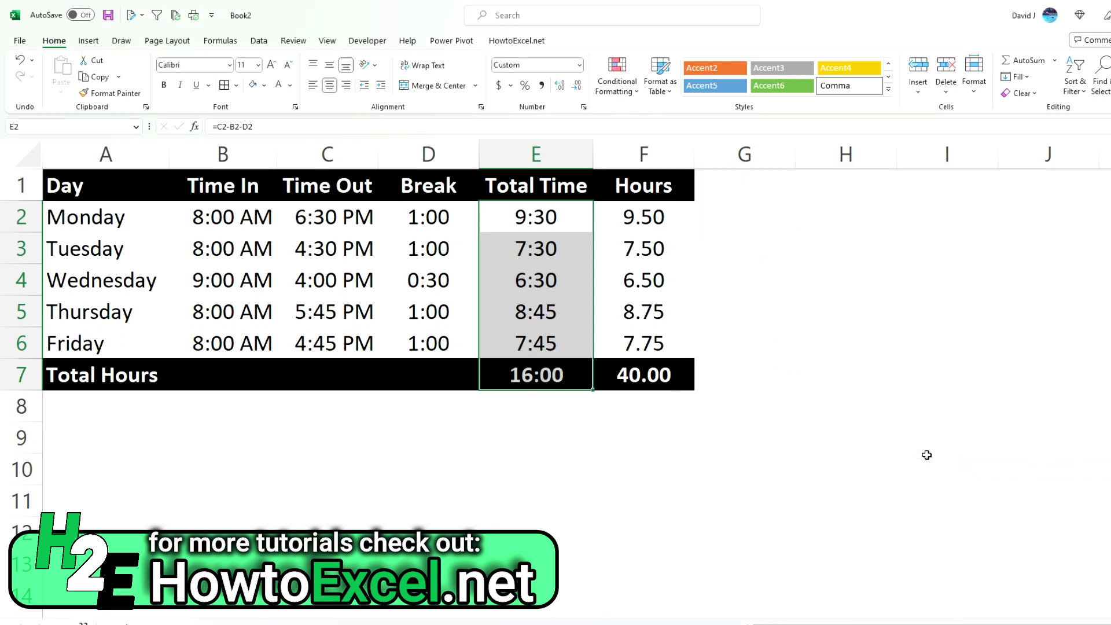
pyautogui.click(568, 220)
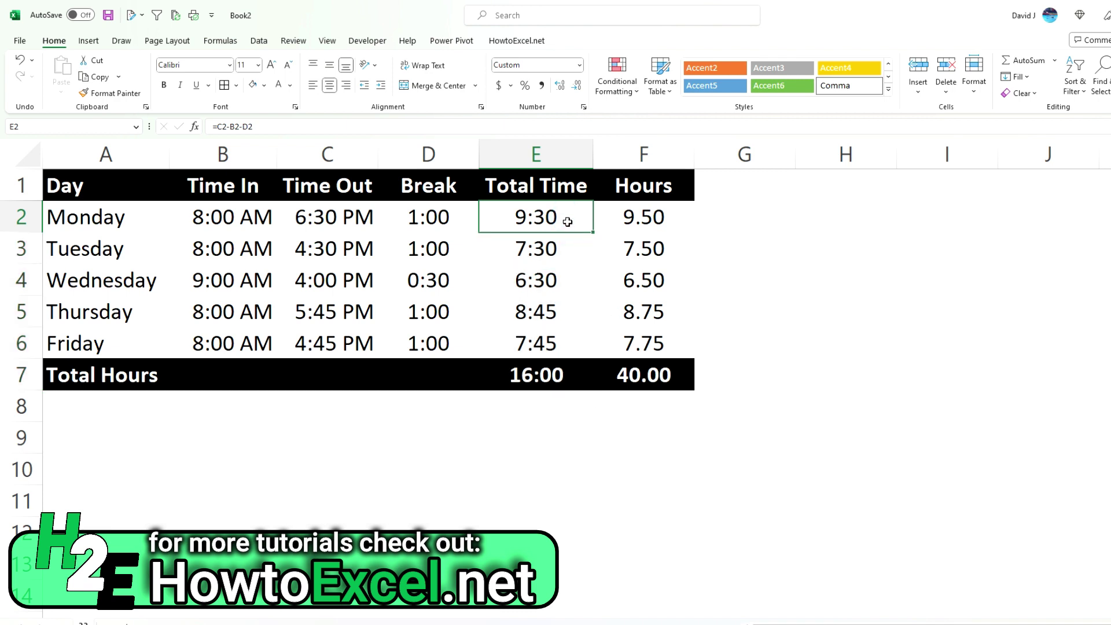
pyautogui.click(541, 258)
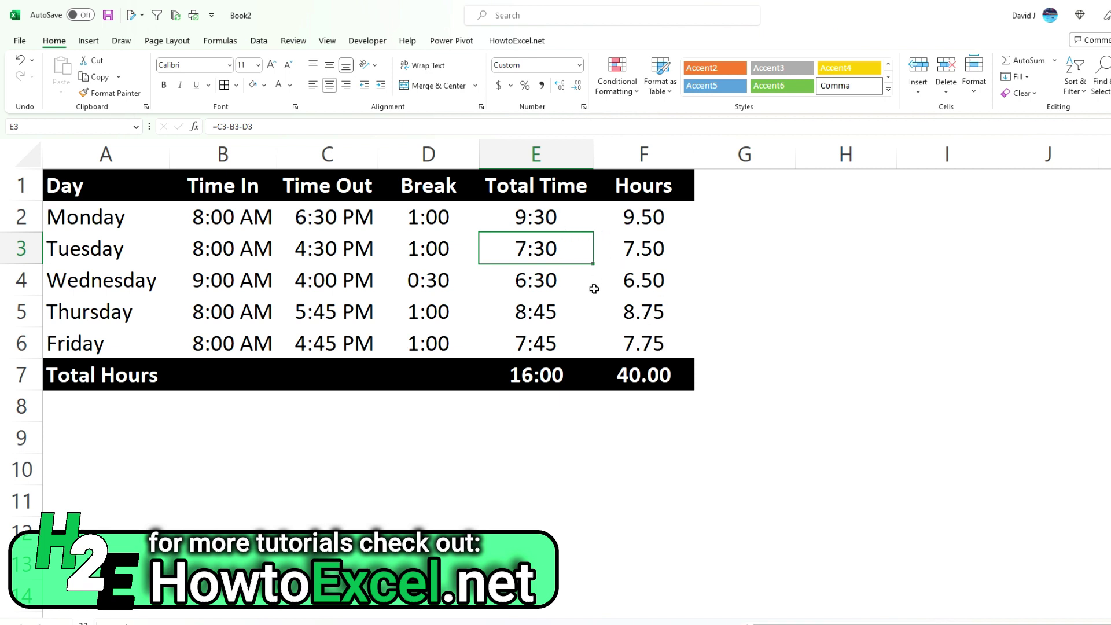
pyautogui.click(537, 386)
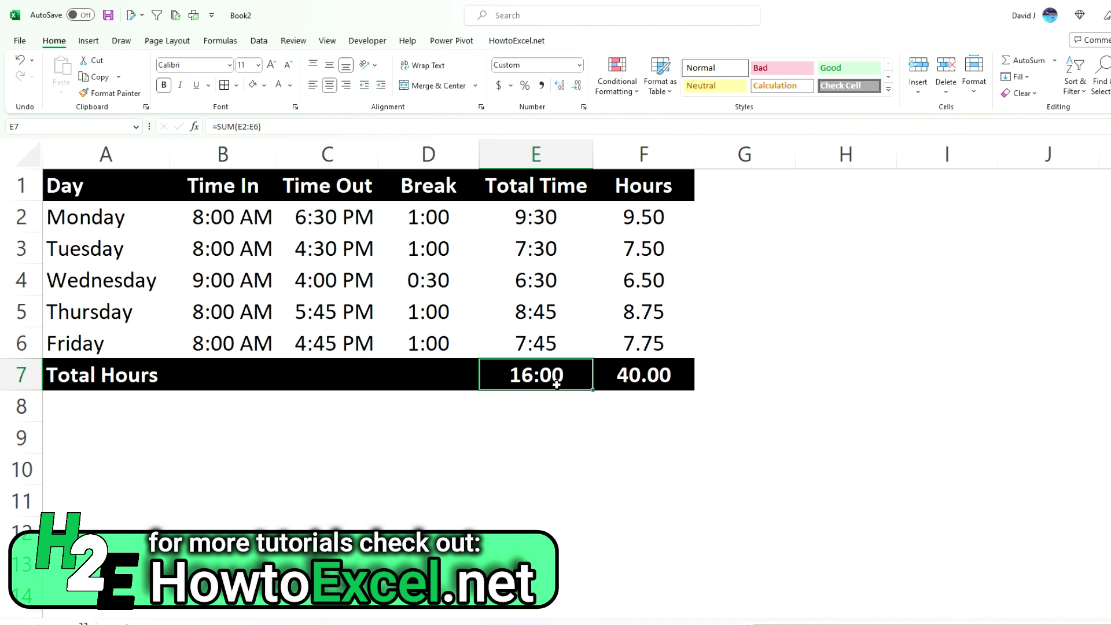
pyautogui.click(637, 380)
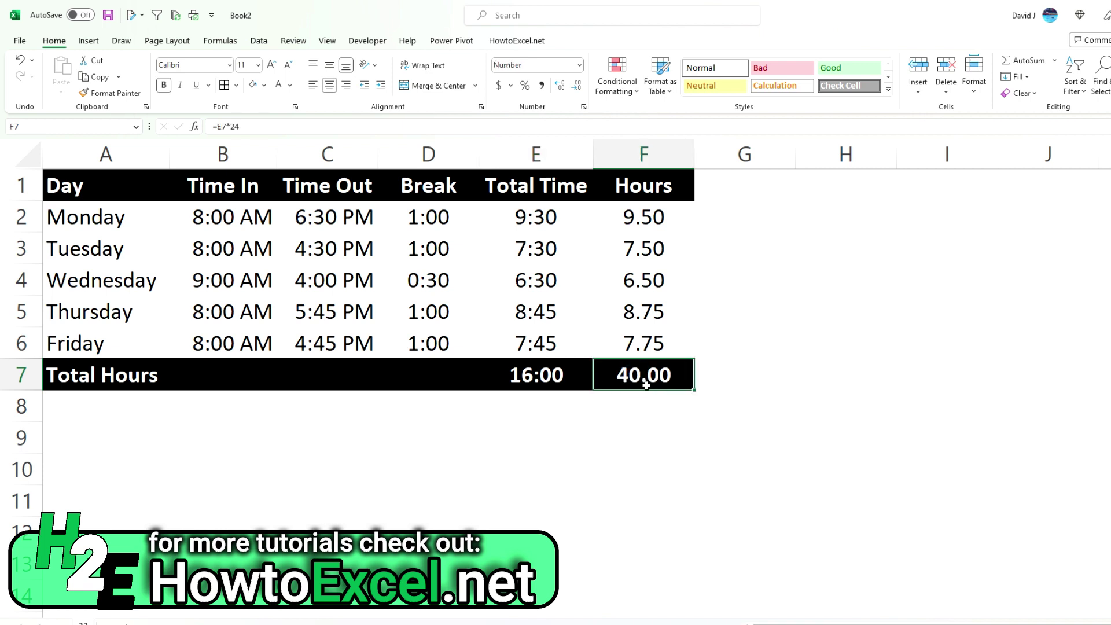
pyautogui.click(548, 381)
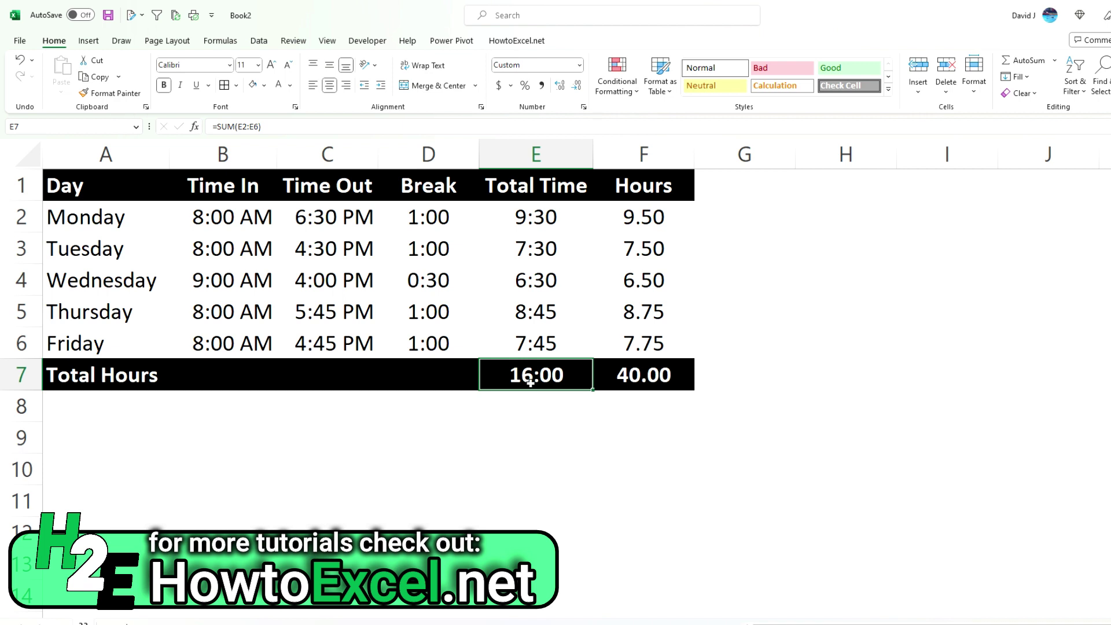
pyautogui.click(536, 223)
pyautogui.moveTo(535, 223); pyautogui.dragTo(548, 372)
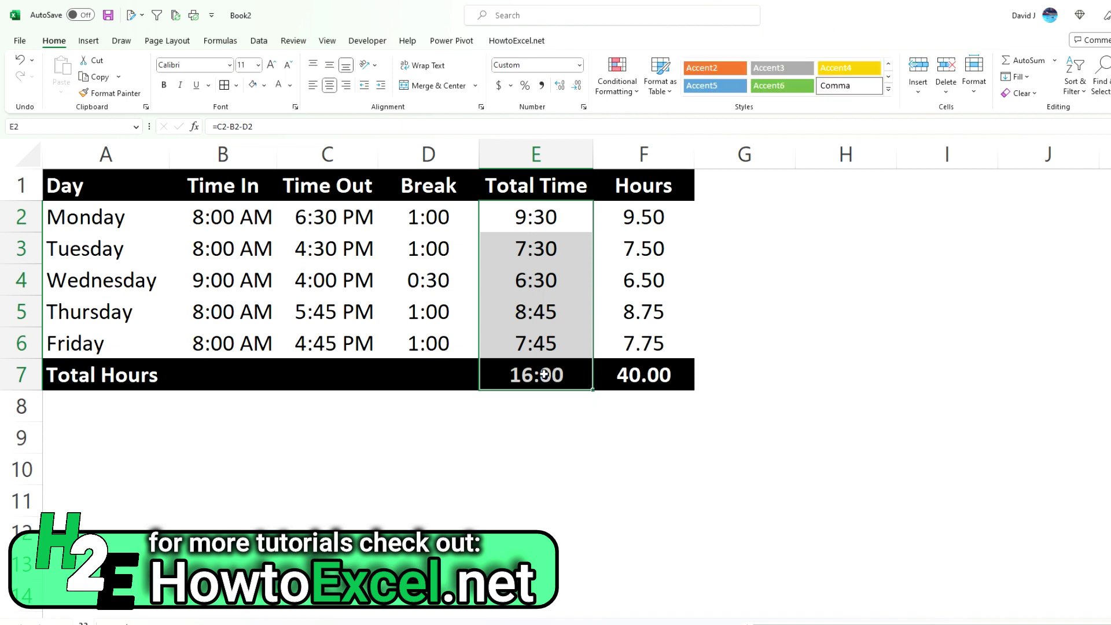
# Change the custom format of E2:E7 from h:mm to [h]:mm
pyautogui.hotkey('ctrl', '1')
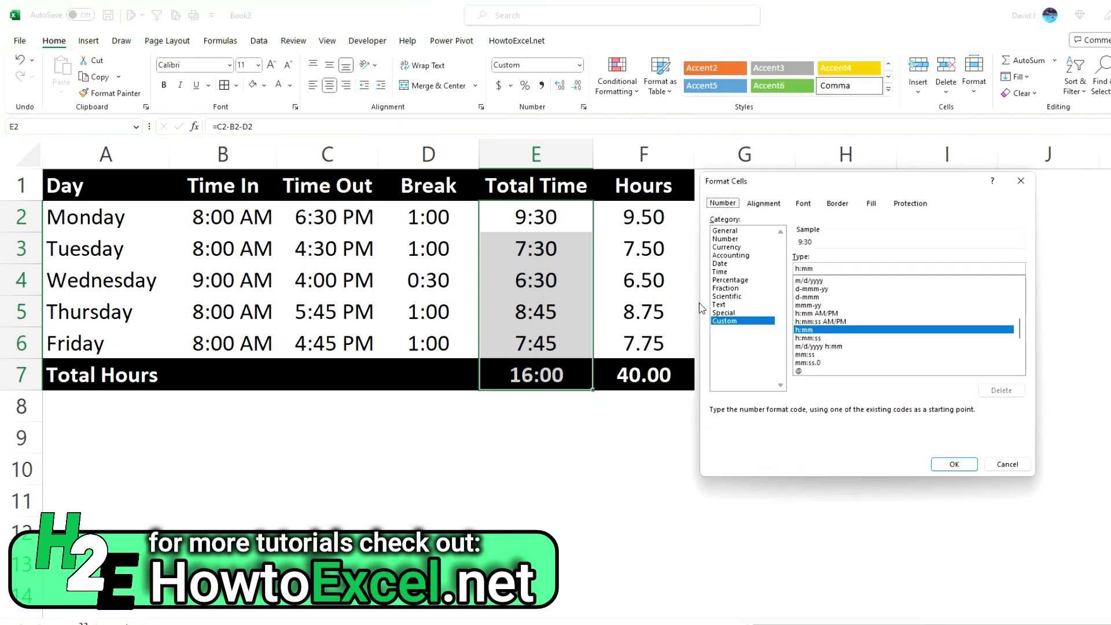
pyautogui.click(797, 268)
pyautogui.press('BackSpace')
pyautogui.write('[h]')
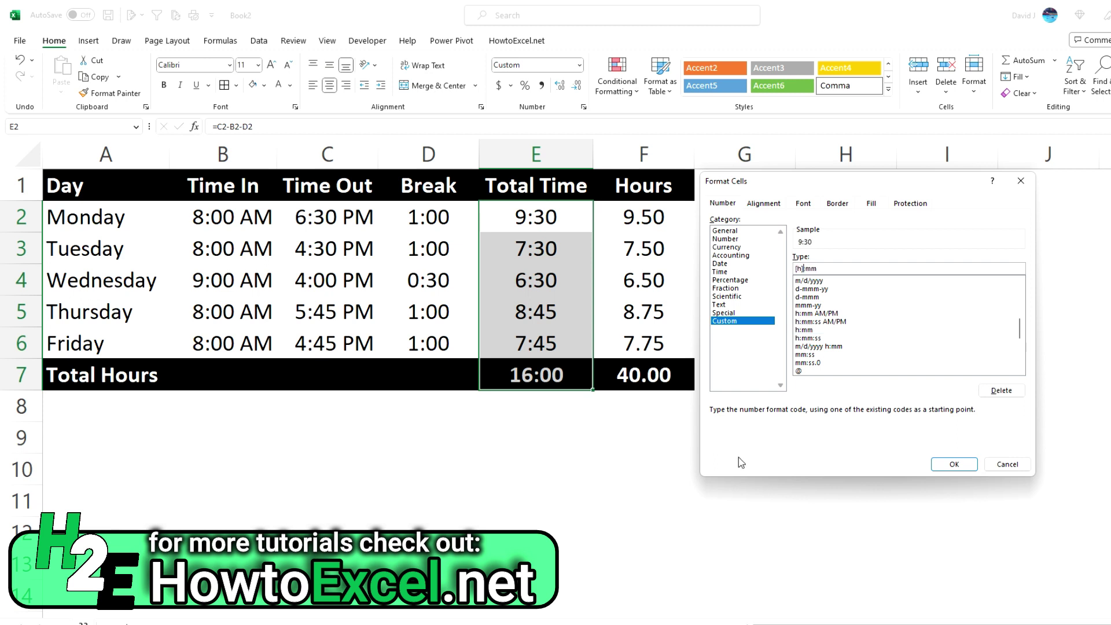
pyautogui.click(954, 464)
# Confirm the 40:00 total and Wednesday's hours, then select A11
pyautogui.click(551, 374)
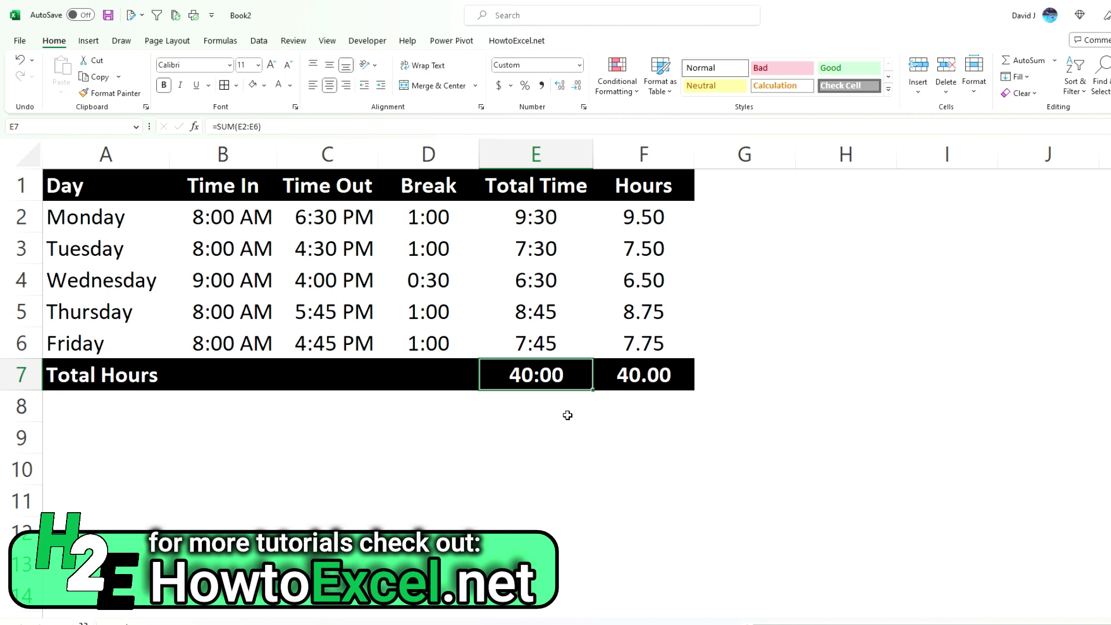
pyautogui.click(630, 279)
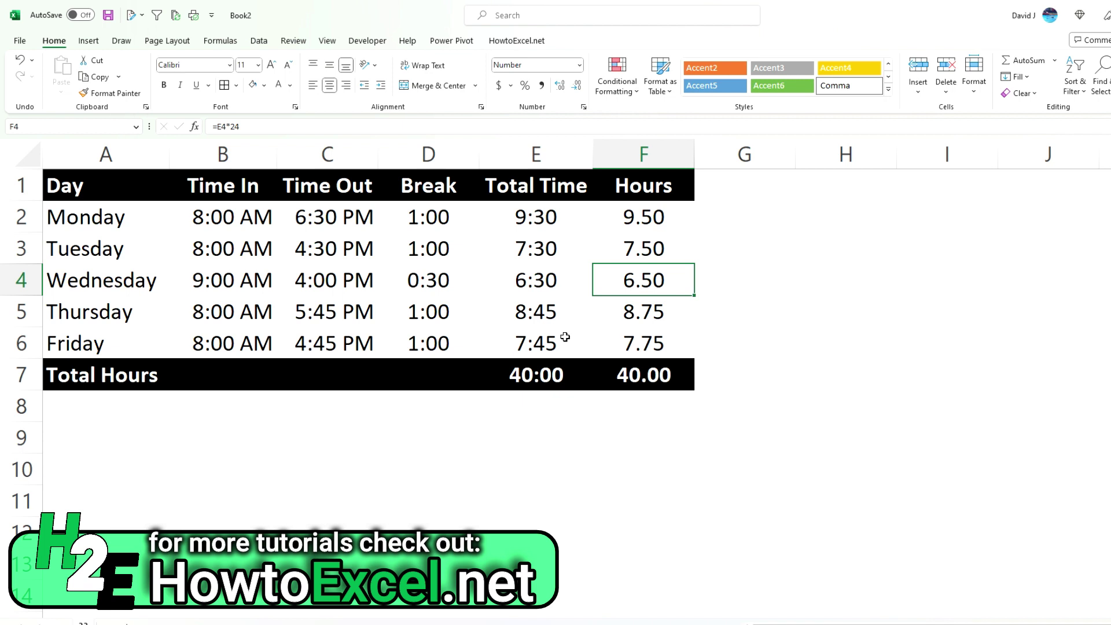
pyautogui.click(116, 495)
# Type the labels 'Date 1' and 'Date 2' in A11 and A12
pyautogui.write('Date 1')
pyautogui.press('Return')
pyautogui.write('Date 2')
pyautogui.click(233, 500)
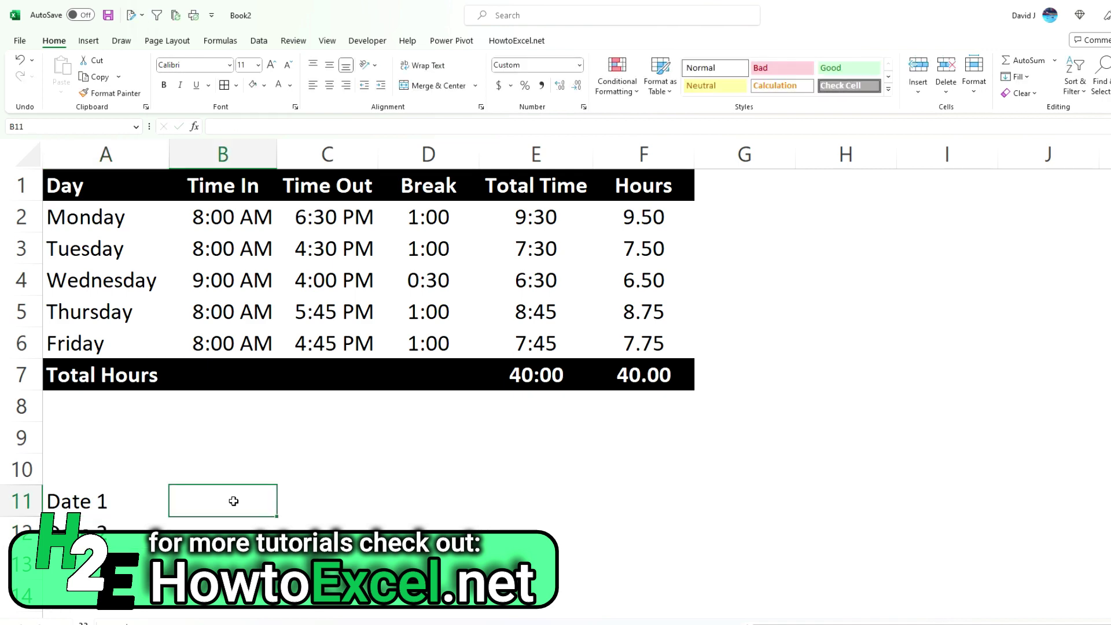
# Enter jan 1, 2023 in B11 and Dec 25, 2023 in B12
pyautogui.write('jan 1, 202')
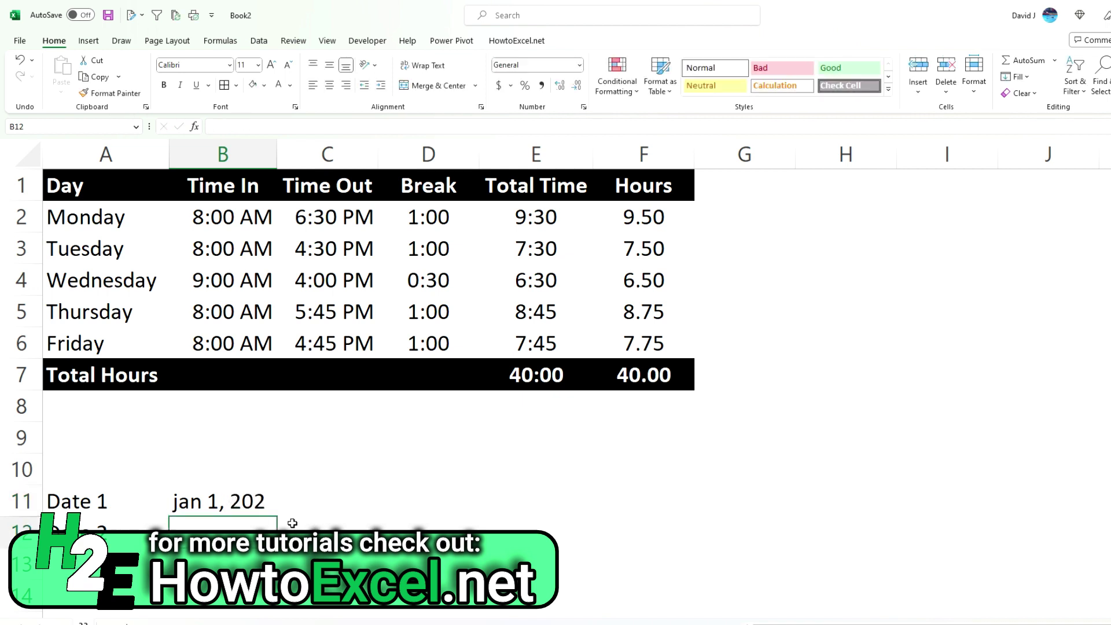
pyautogui.hotkey('ctrl', 'Return')
pyautogui.write('3')
pyautogui.press('Return')
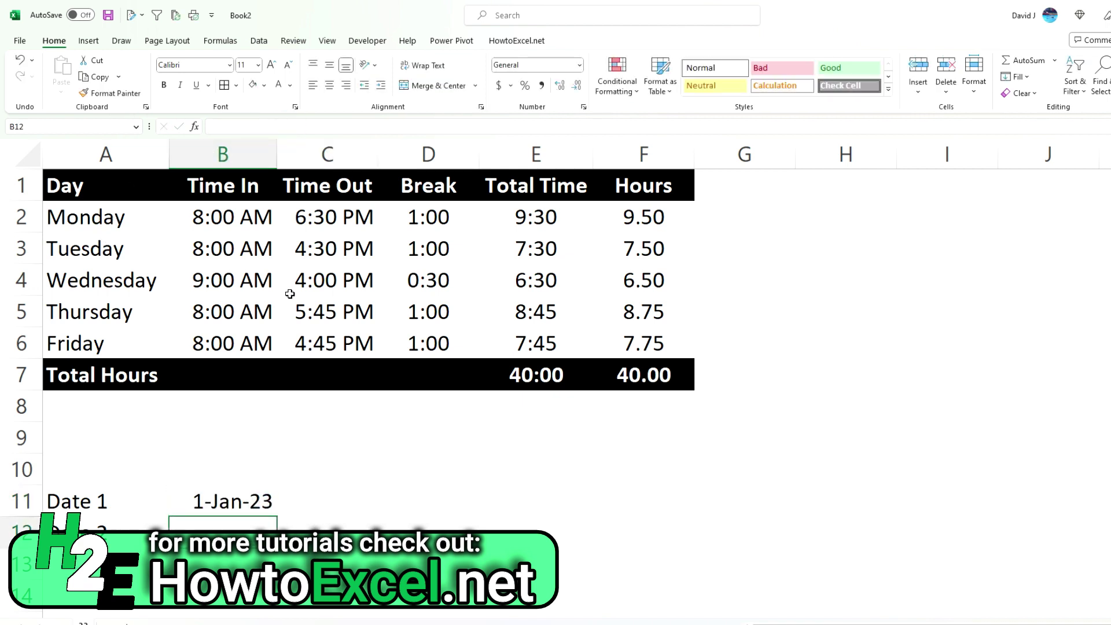
pyautogui.write('Dec 25, 202')
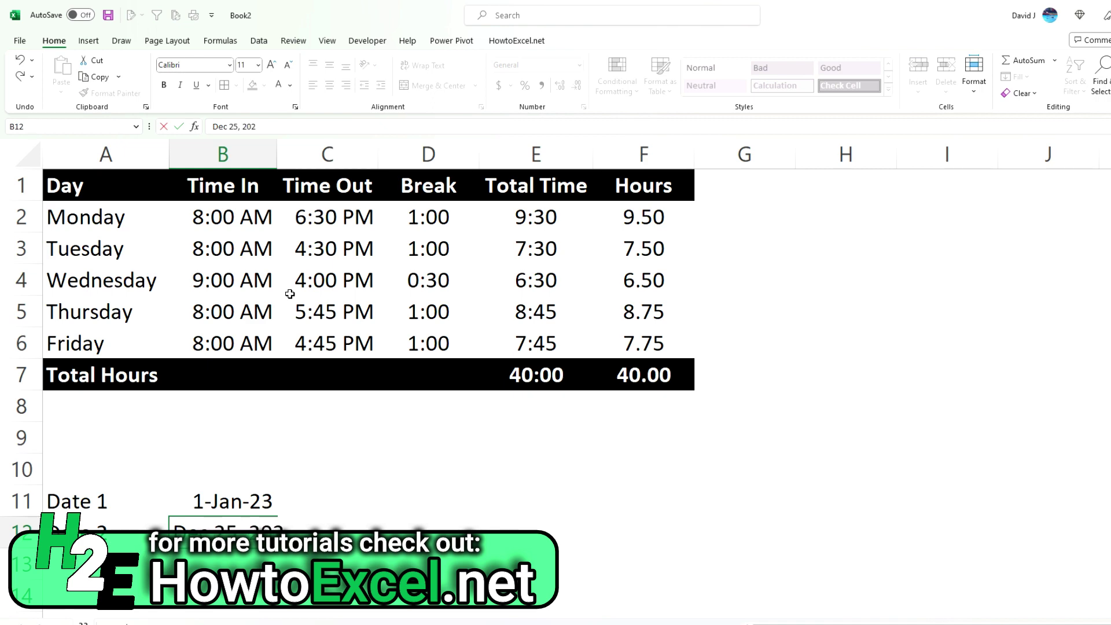
pyautogui.write('3')
pyautogui.press('Return')
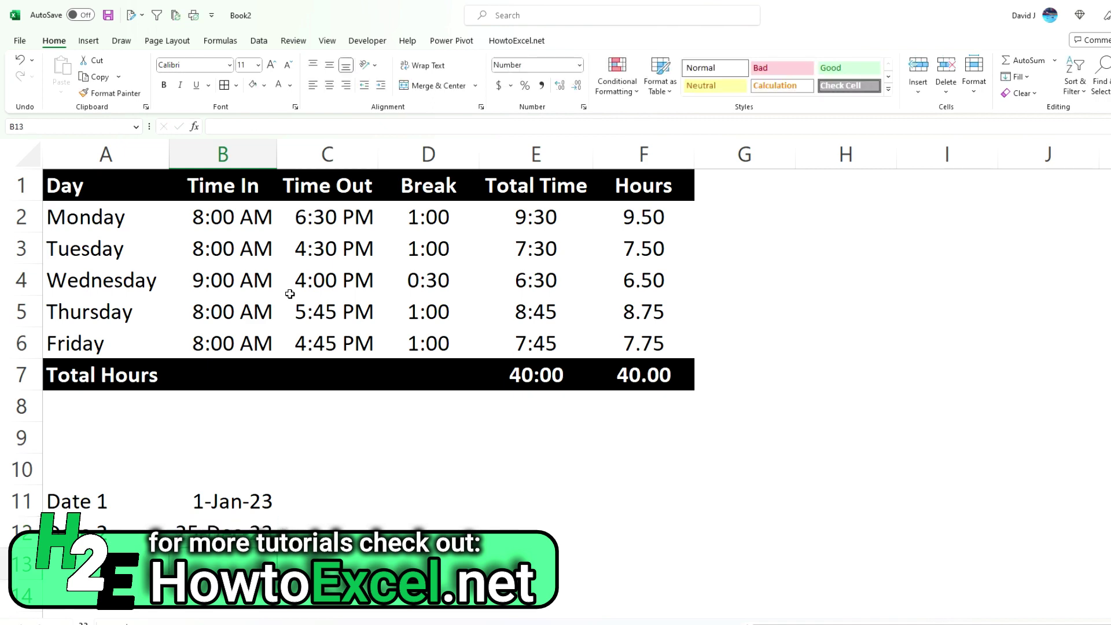
# Enter =B12-B11 in B14, returning 358 days
pyautogui.write('=')
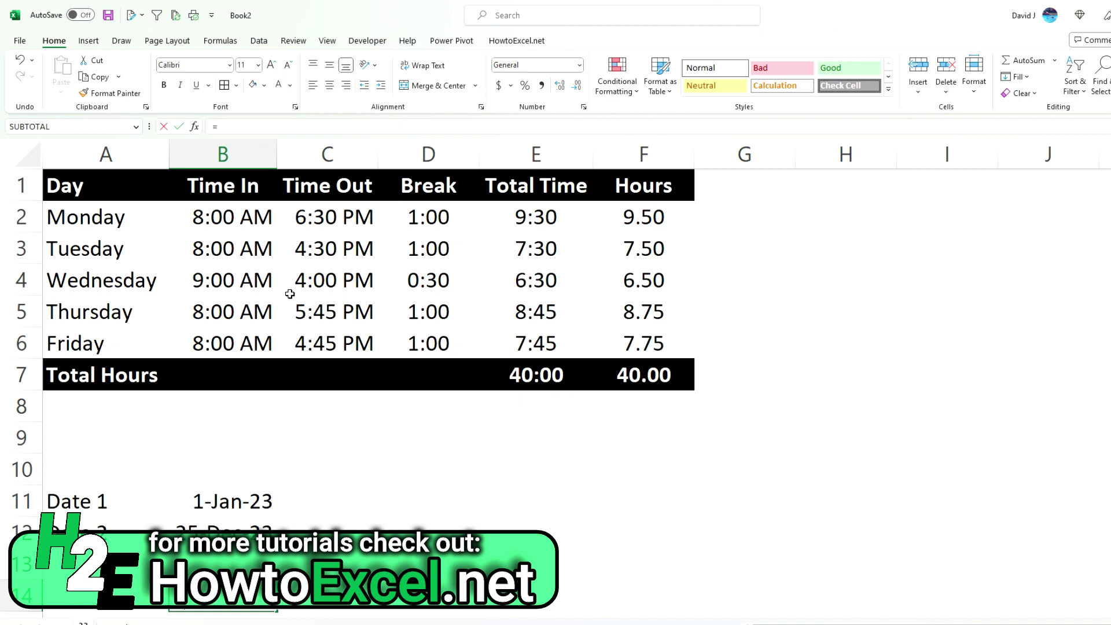
pyautogui.press('Up')
pyautogui.write('-')
pyautogui.press('Up')
pyautogui.press('Up')
pyautogui.press('Up')
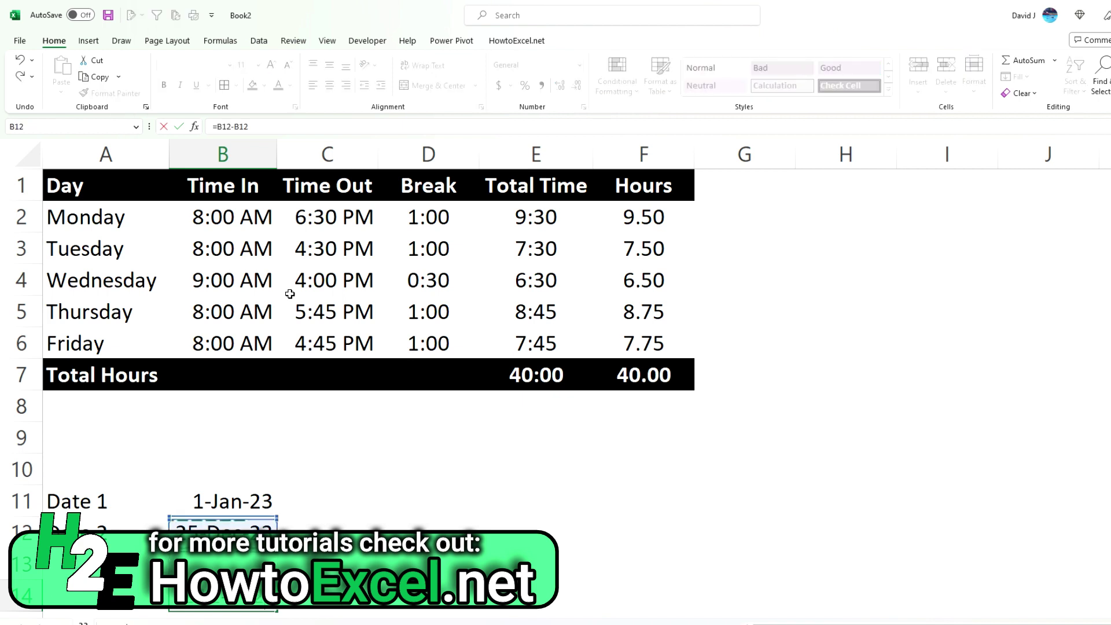
pyautogui.press('Return')
pyautogui.press('Up')
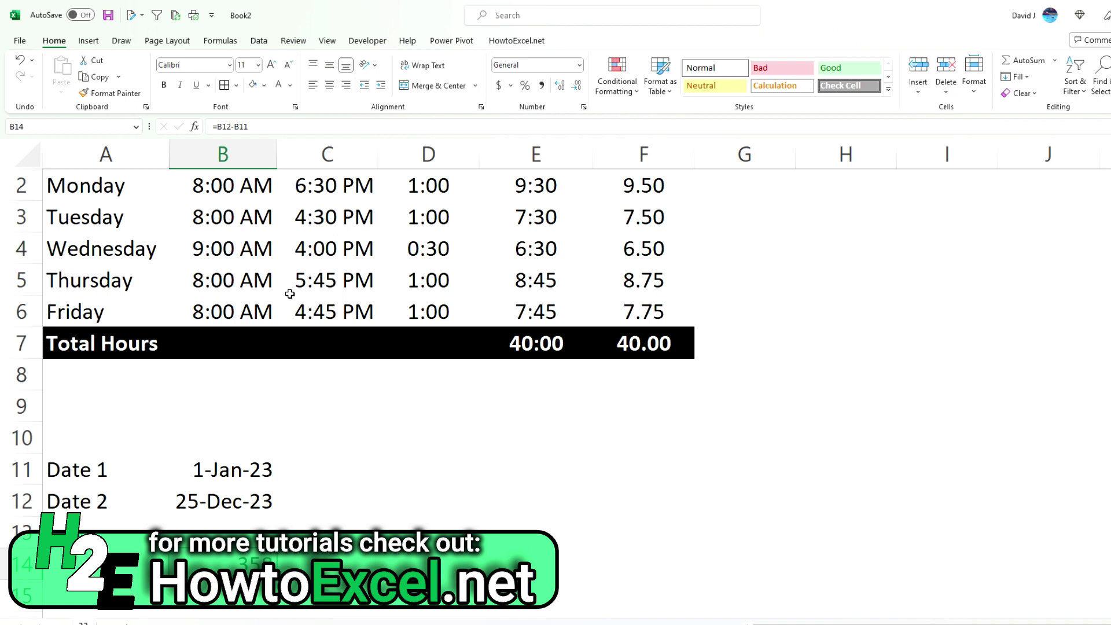
# Format B14 with custom [h] so it shows 8592 hours
pyautogui.hotkey('ctrl', '1')
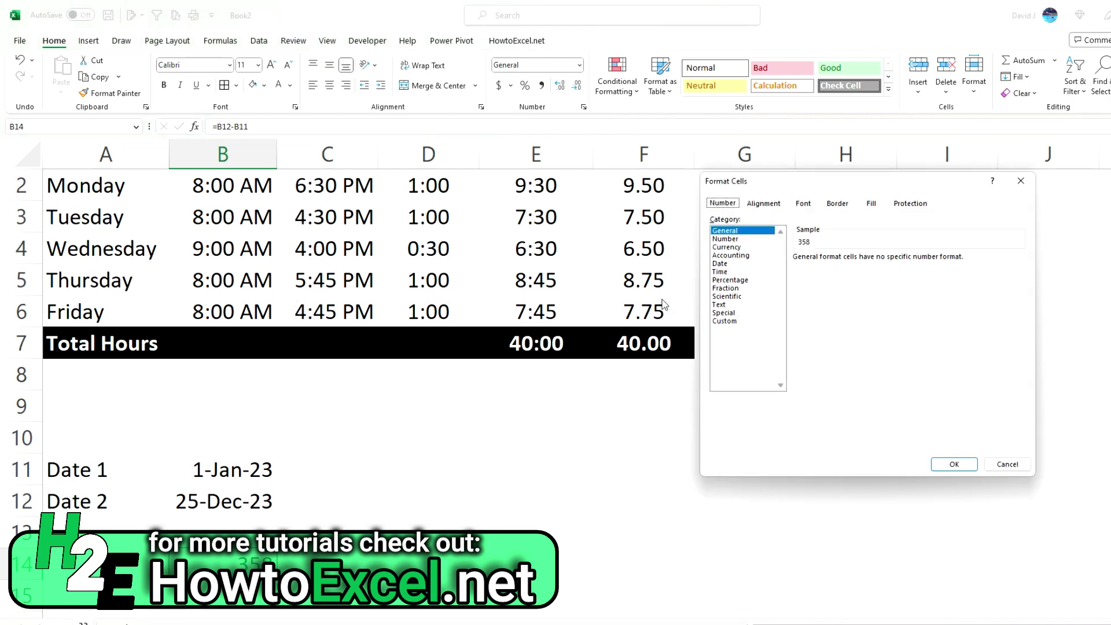
pyautogui.click(746, 320)
pyautogui.click(825, 268)
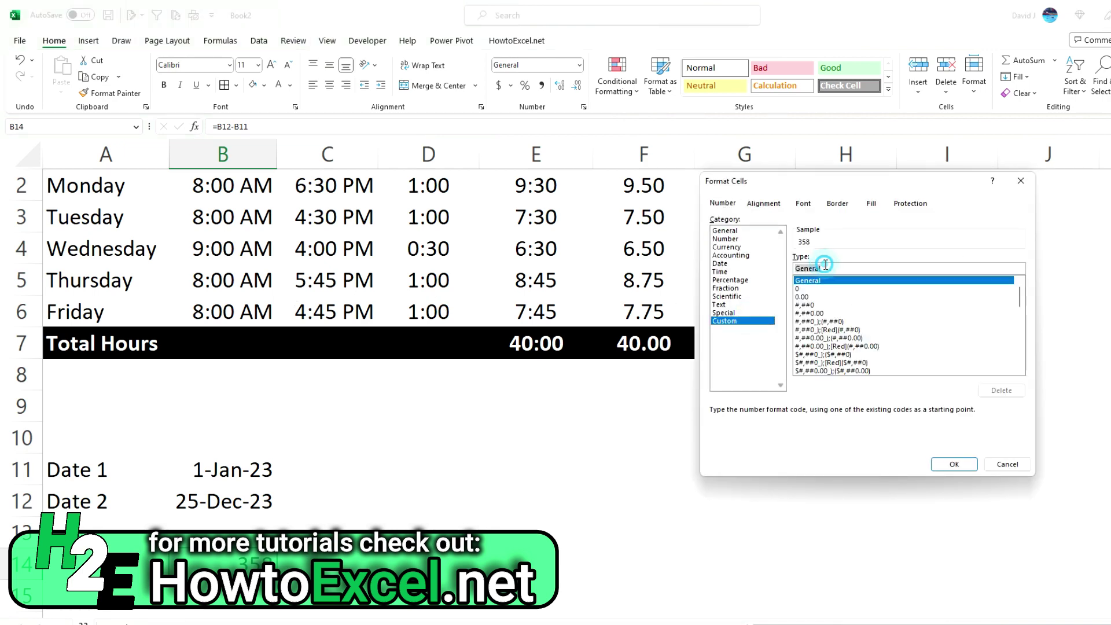
pyautogui.press('BackSpace')
pyautogui.press('BackSpace')
pyautogui.press('BackSpace')
pyautogui.press('BackSpace')
pyautogui.press('BackSpace')
pyautogui.press('BackSpace')
pyautogui.press('BackSpace')
pyautogui.write('[h]')
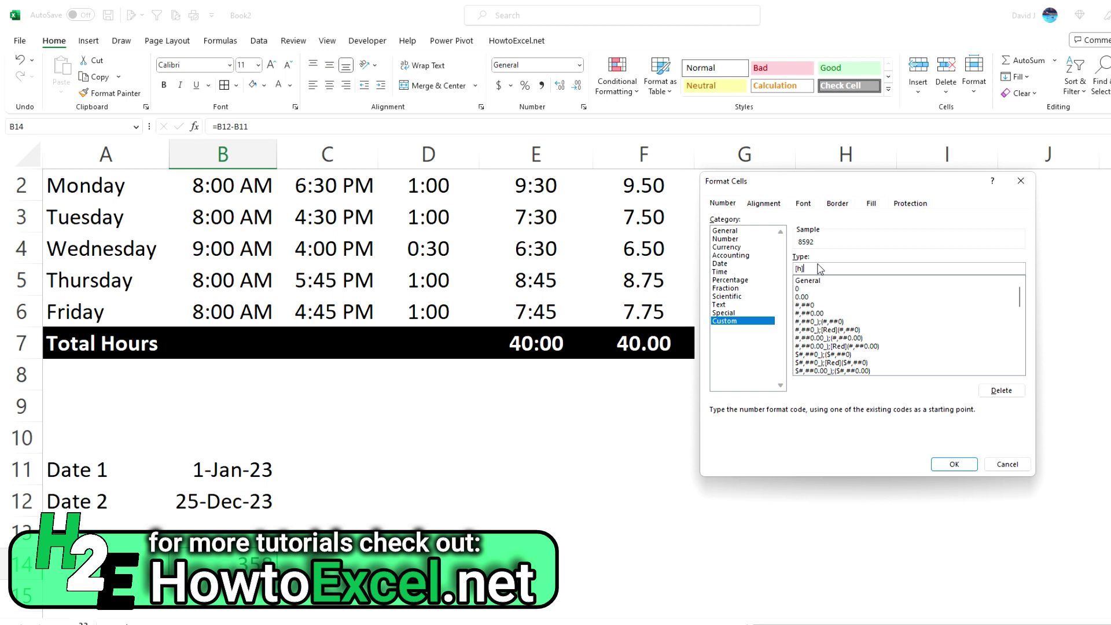
pyautogui.click(952, 463)
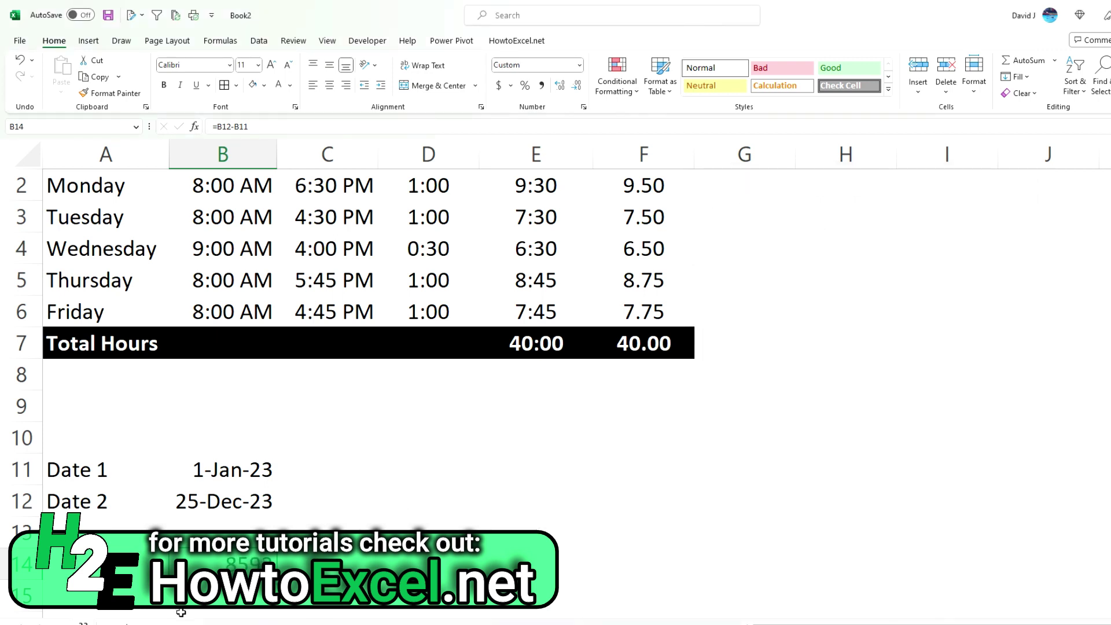
# Change B14's custom format to [m] to show total minutes
pyautogui.hotkey('ctrl', '1')
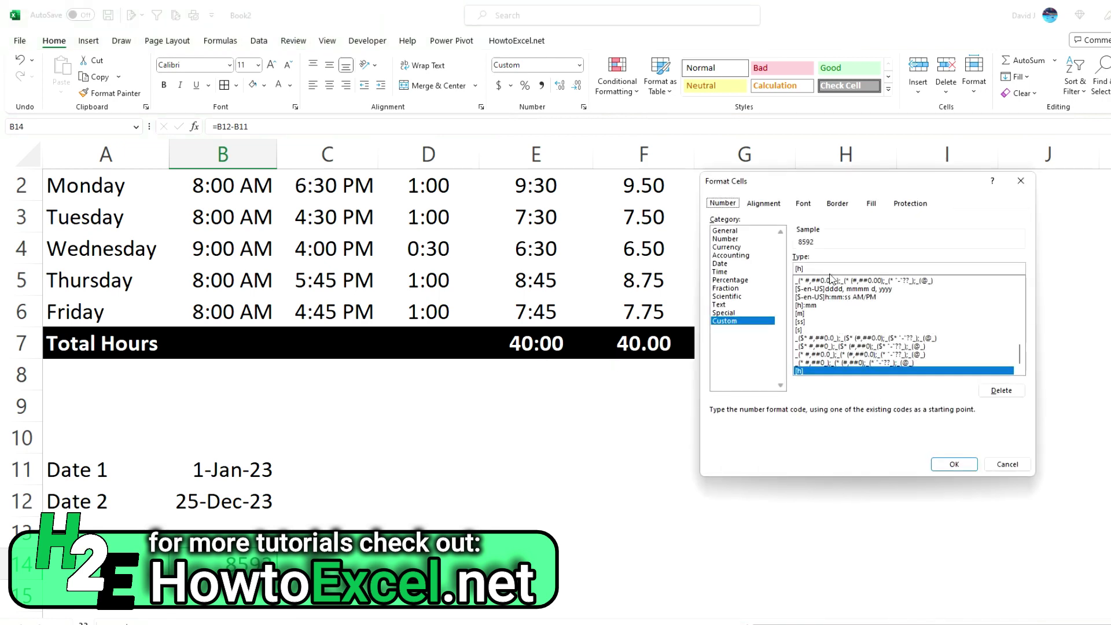
pyautogui.click(829, 267)
pyautogui.press('BackSpace')
pyautogui.press('BackSpace')
pyautogui.write('m')
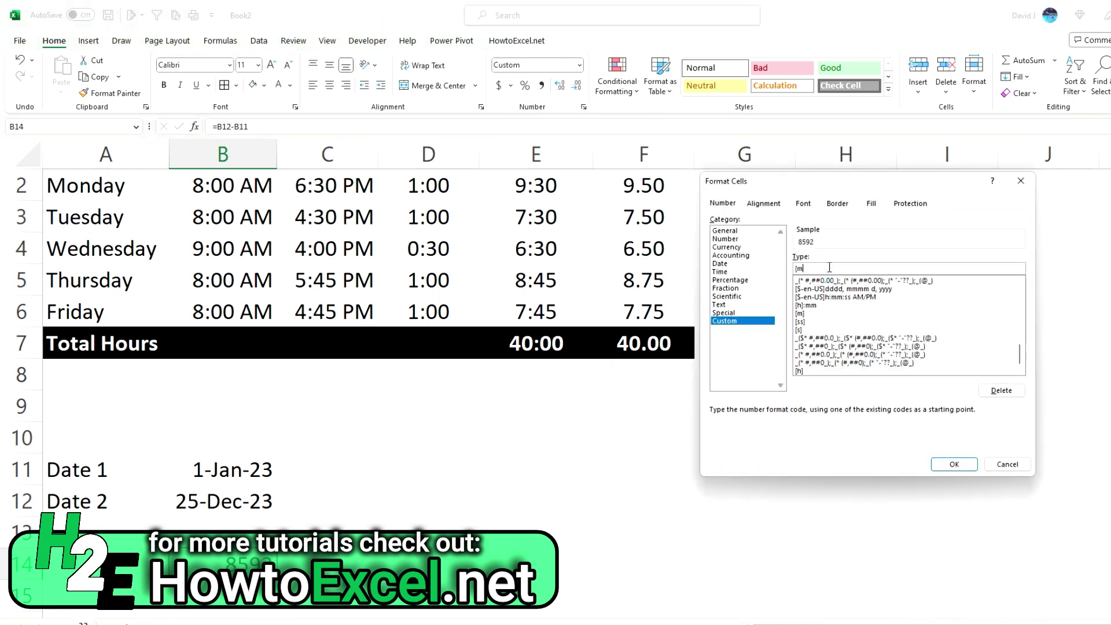
pyautogui.write(']')
pyautogui.press('Return')
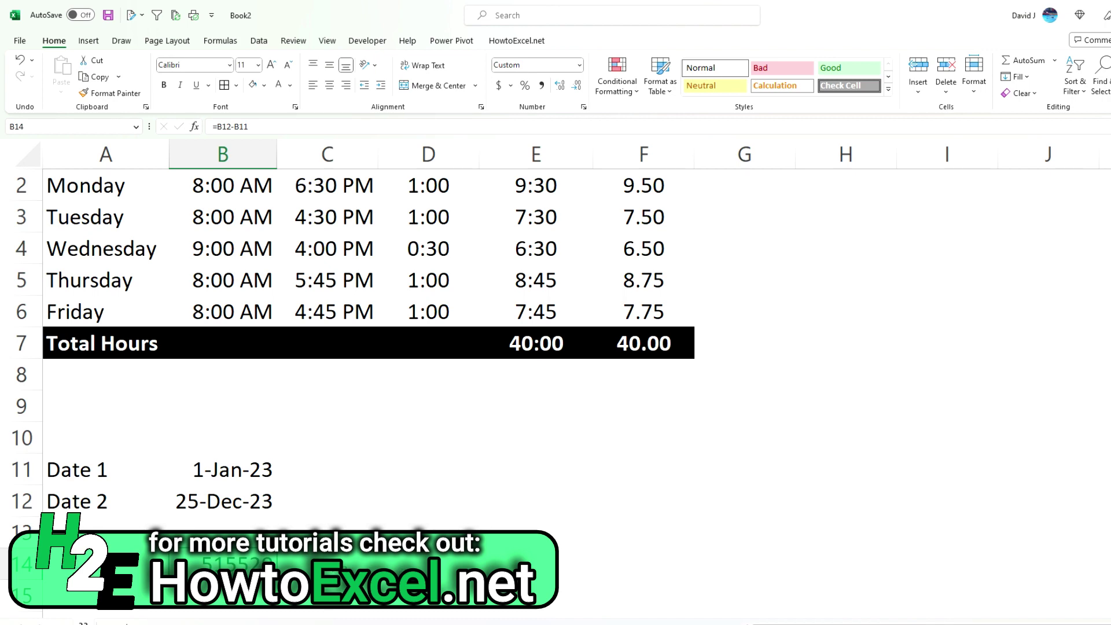
# Switch B14 to the [s] format, then try Comma Style and undo it
pyautogui.hotkey('ctrl', '1')
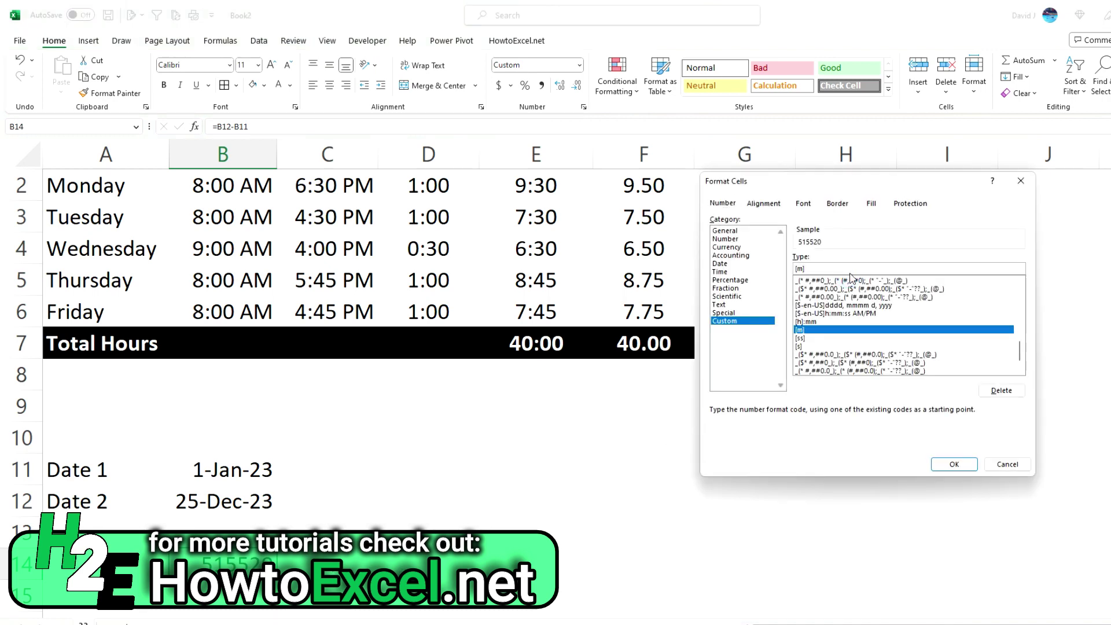
pyautogui.press('BackSpace')
pyautogui.press('BackSpace')
pyautogui.write('s]')
pyautogui.press('Return')
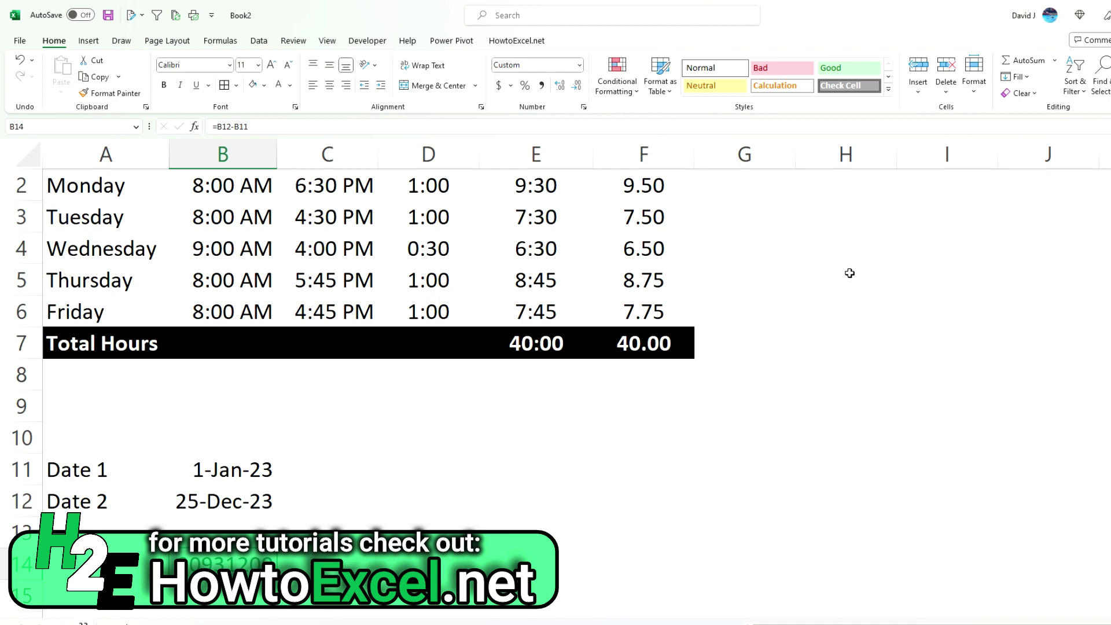
pyautogui.click(542, 86)
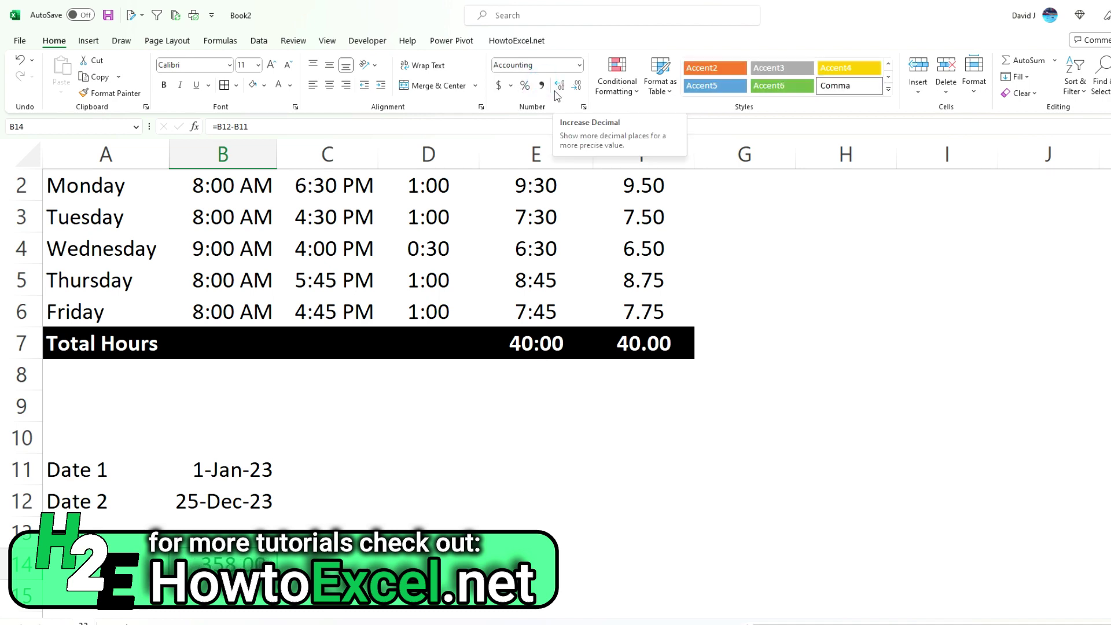
pyautogui.hotkey('ctrl', 'z')
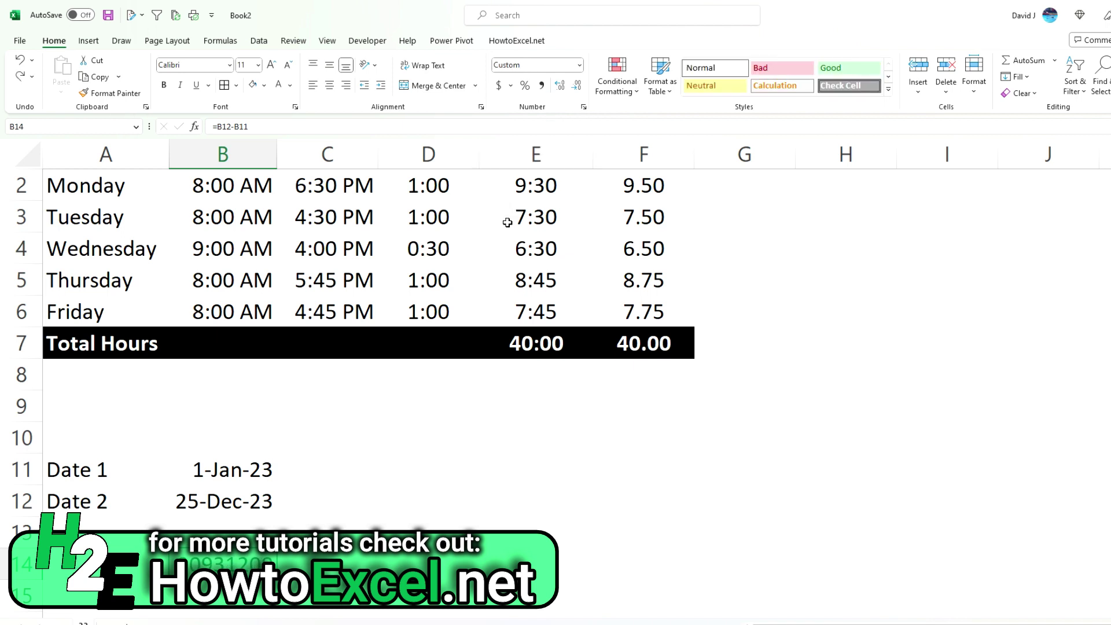
# Add 10:00 AM to Date 1 and 12:00 PM to Date 2
pyautogui.click(221, 472)
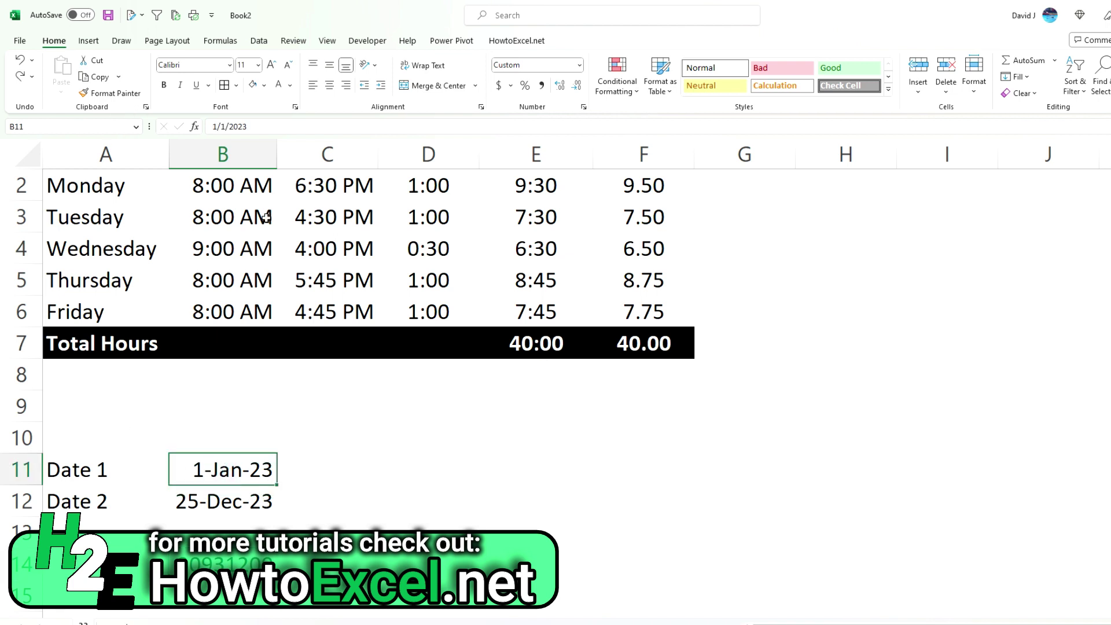
pyautogui.click(255, 126)
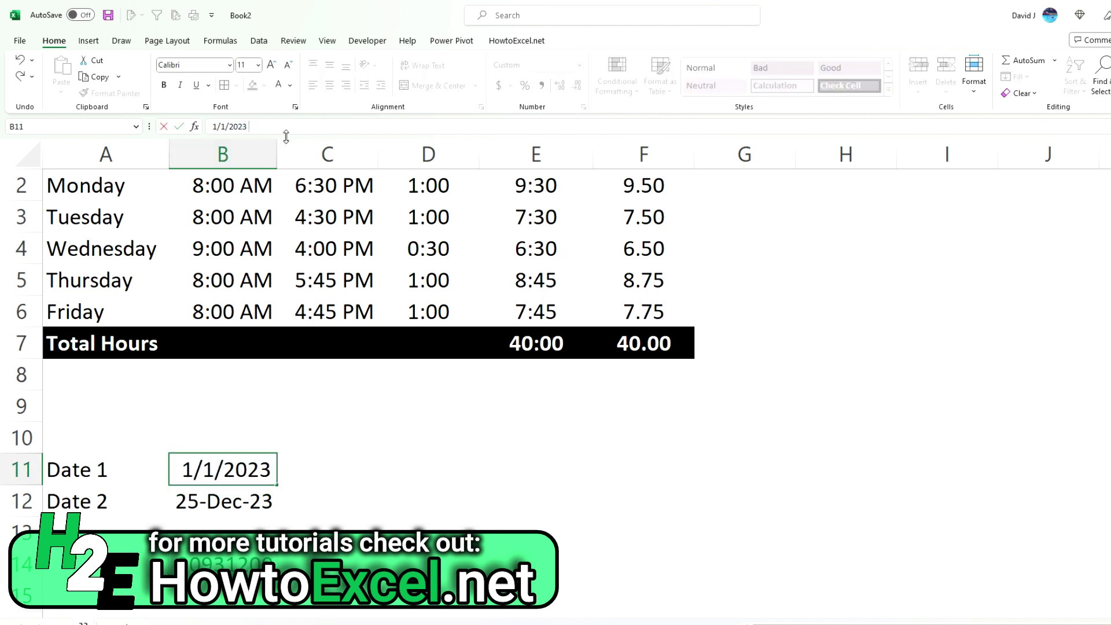
pyautogui.write('10:00 AM')
pyautogui.press('Return')
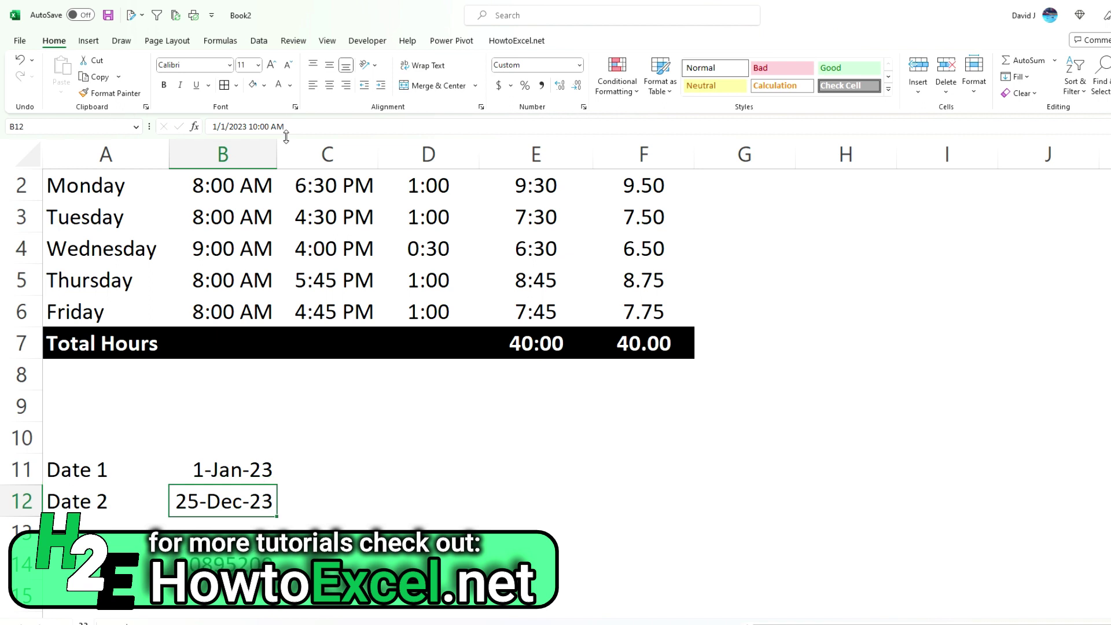
pyautogui.click(268, 127)
pyautogui.write('12:00 PM')
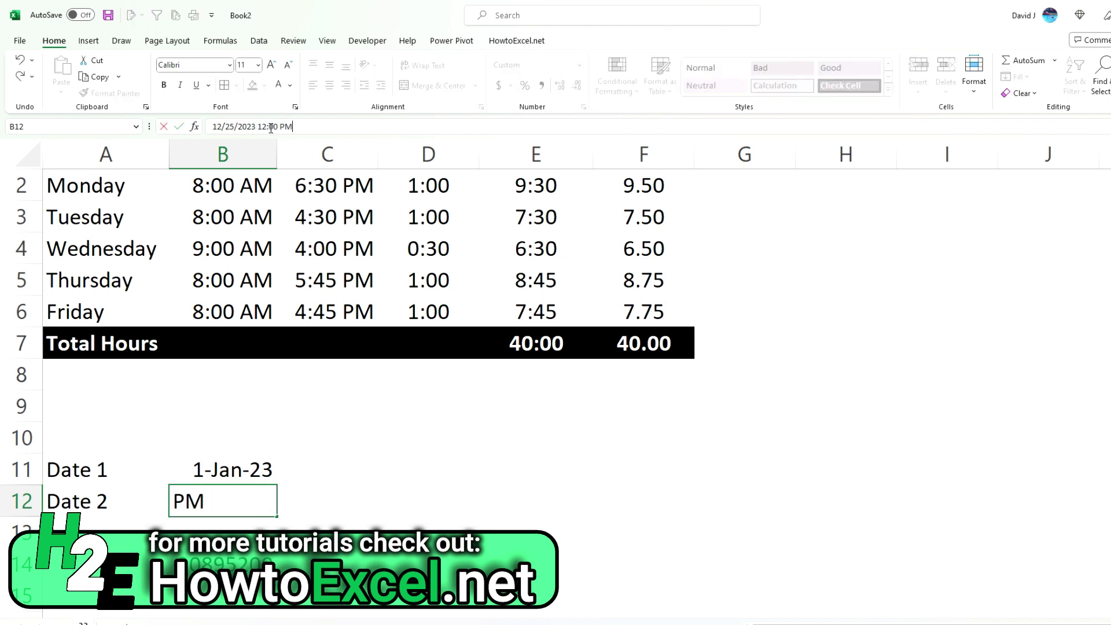
pyautogui.press('Return')
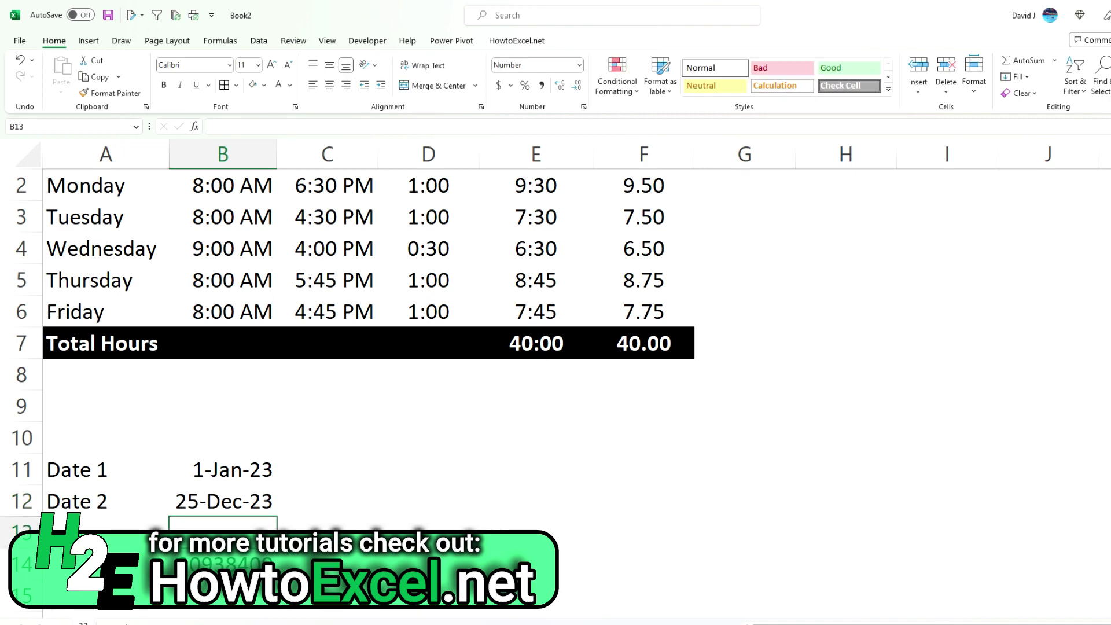
# Format B14 with custom [h]:mm, showing 8594:00
pyautogui.click(223, 564)
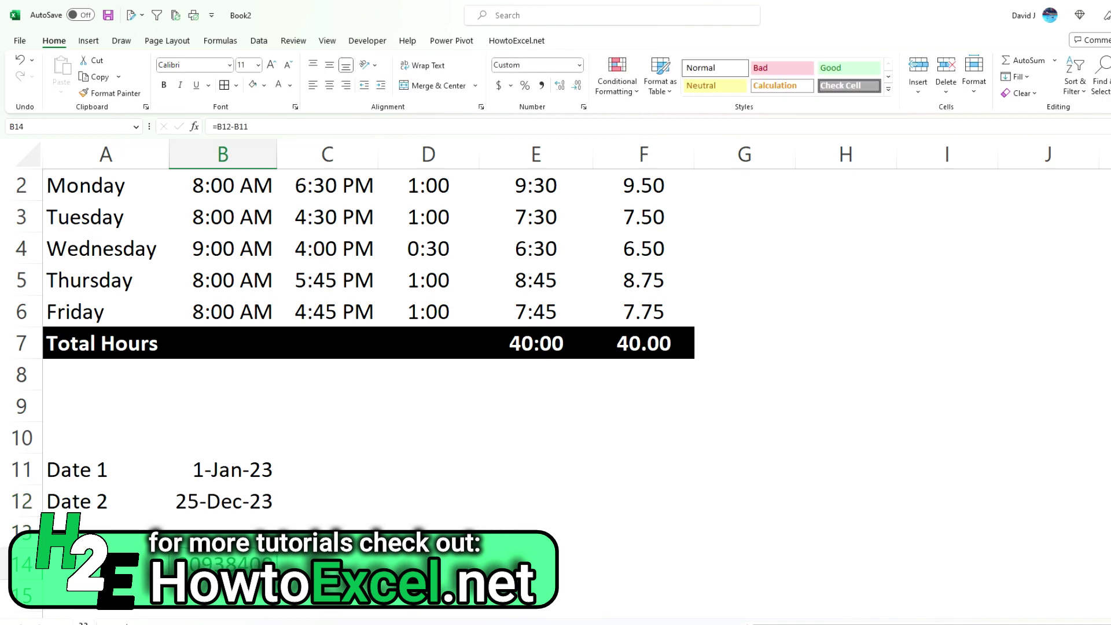
pyautogui.hotkey('ctrl', '1')
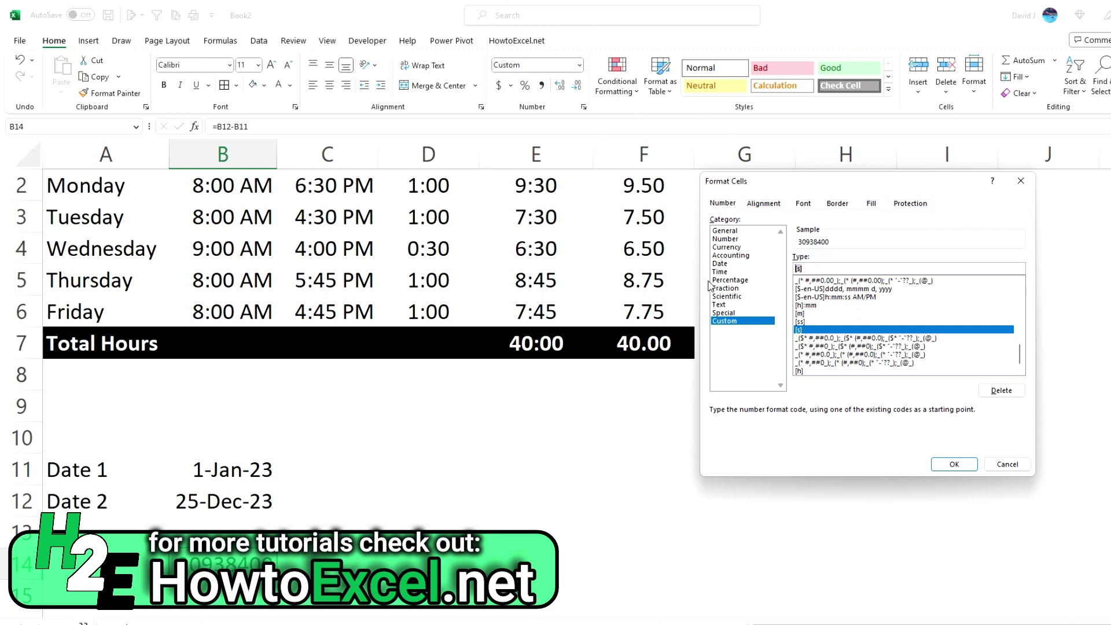
pyautogui.write('[h]:')
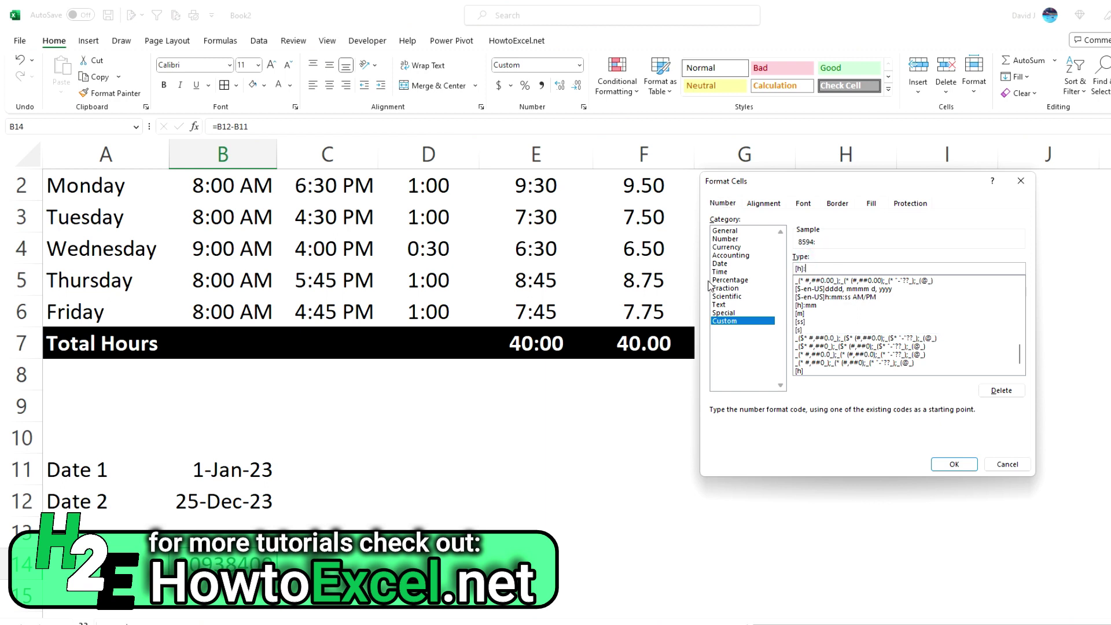
pyautogui.write('mm')
pyautogui.press('Return')
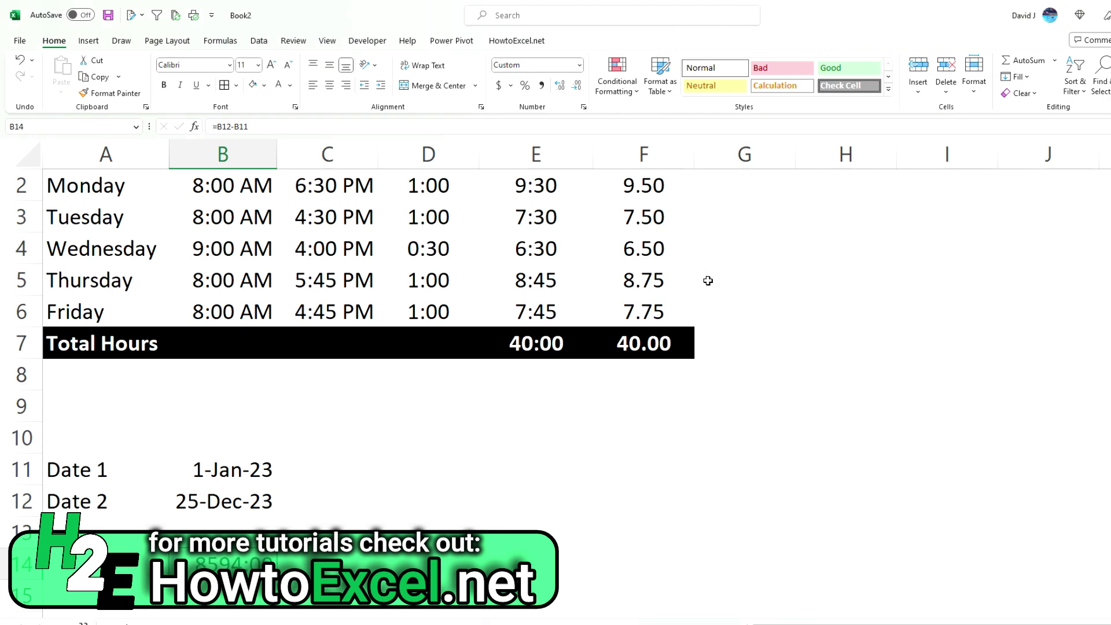
# Change Date 2's time in B12 from 12:00 to 12:30 PM
pyautogui.click(251, 464)
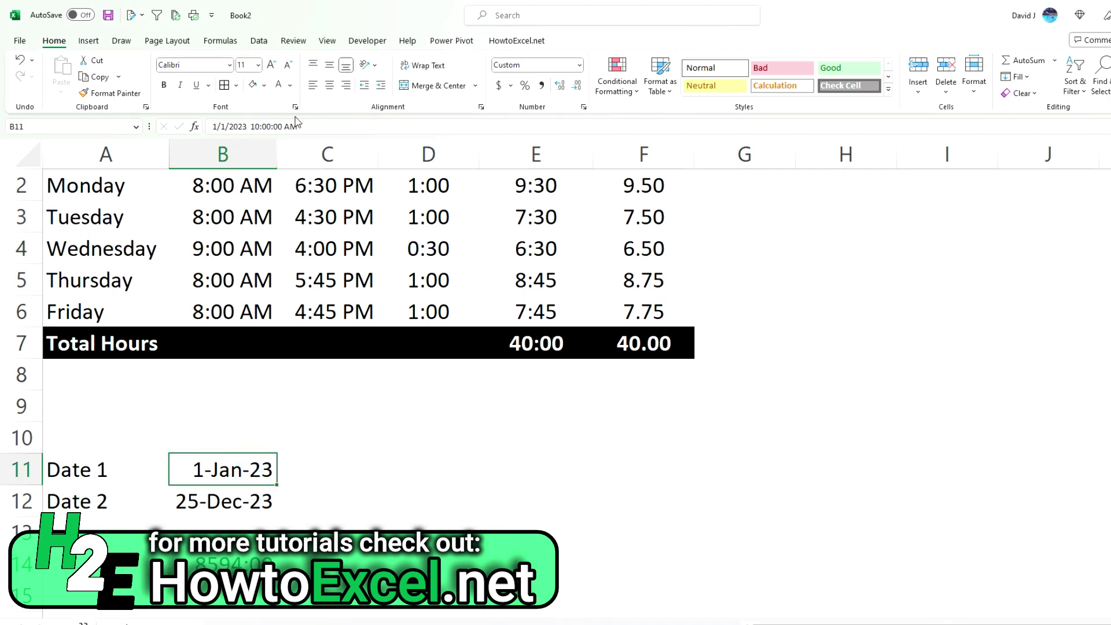
pyautogui.click(269, 493)
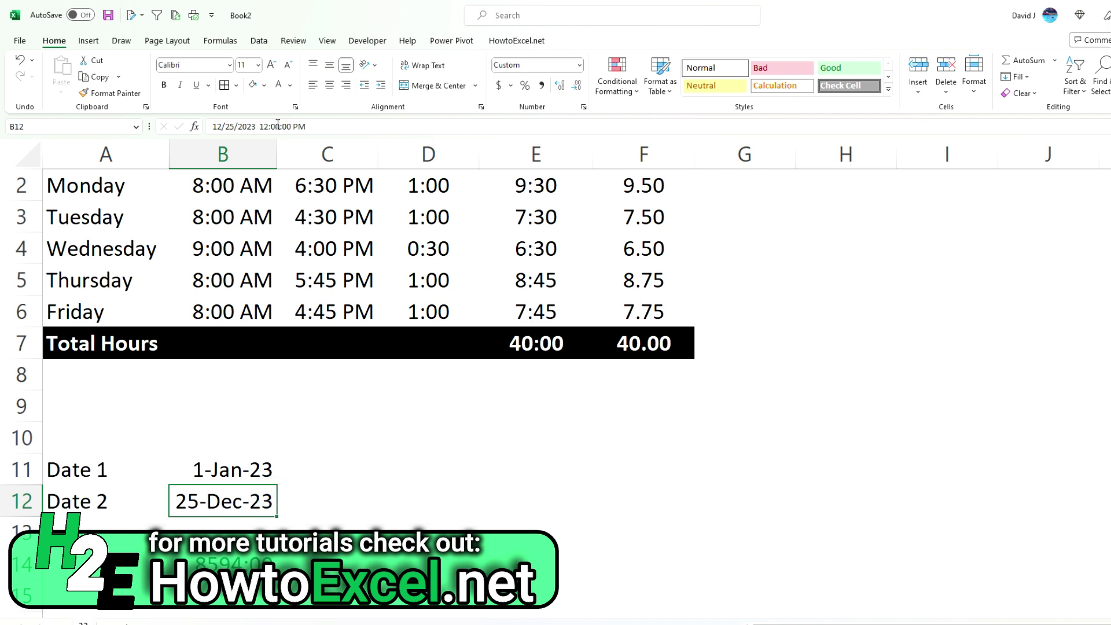
pyautogui.click(276, 126)
pyautogui.press('BackSpace')
pyautogui.write('3')
pyautogui.press('Return')
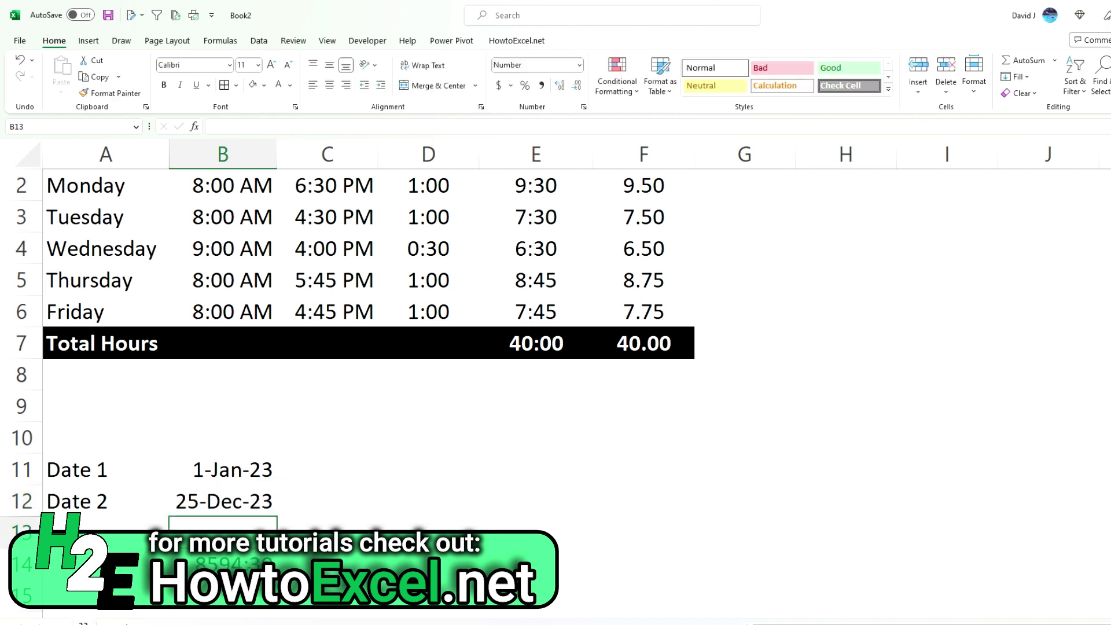
# Check B14's 8594:30 result and review Date 2's value without changing it
pyautogui.click(223, 562)
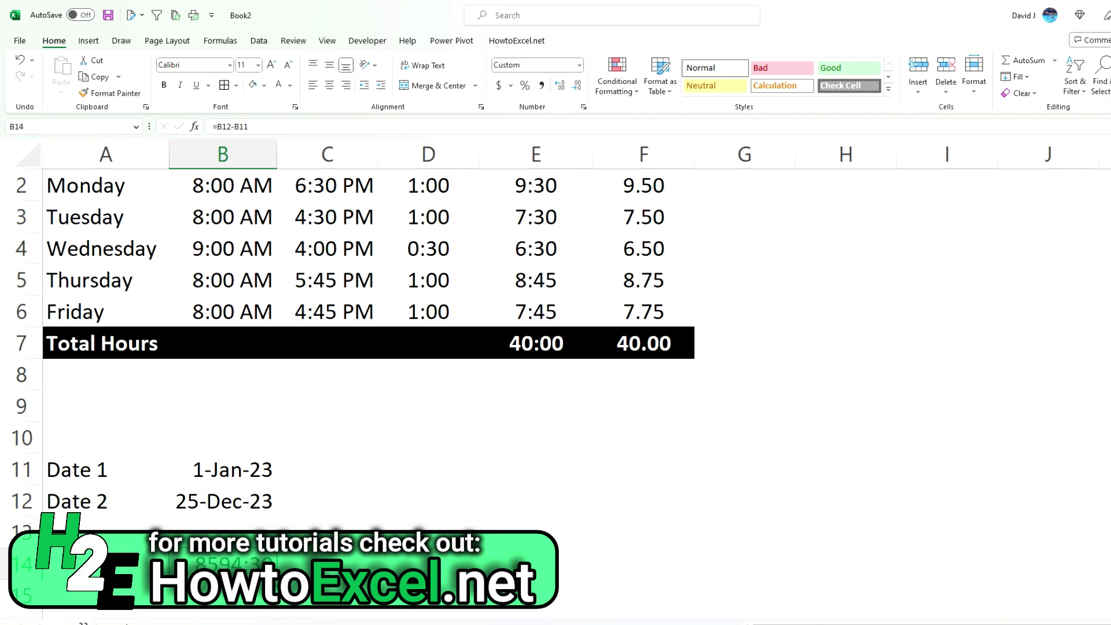
pyautogui.click(237, 503)
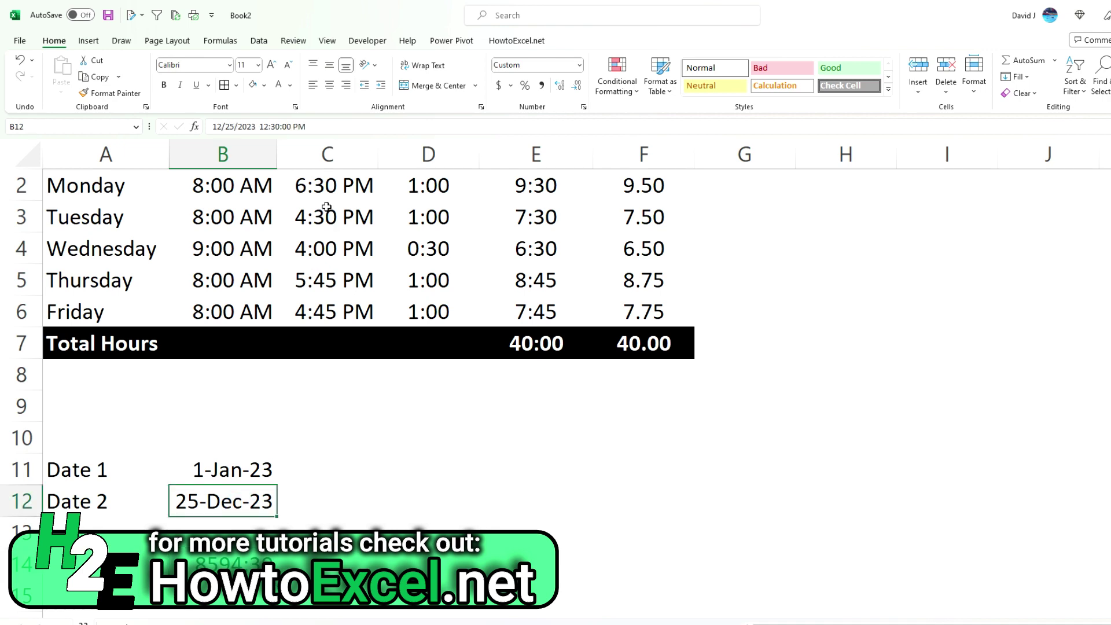
pyautogui.click(291, 127)
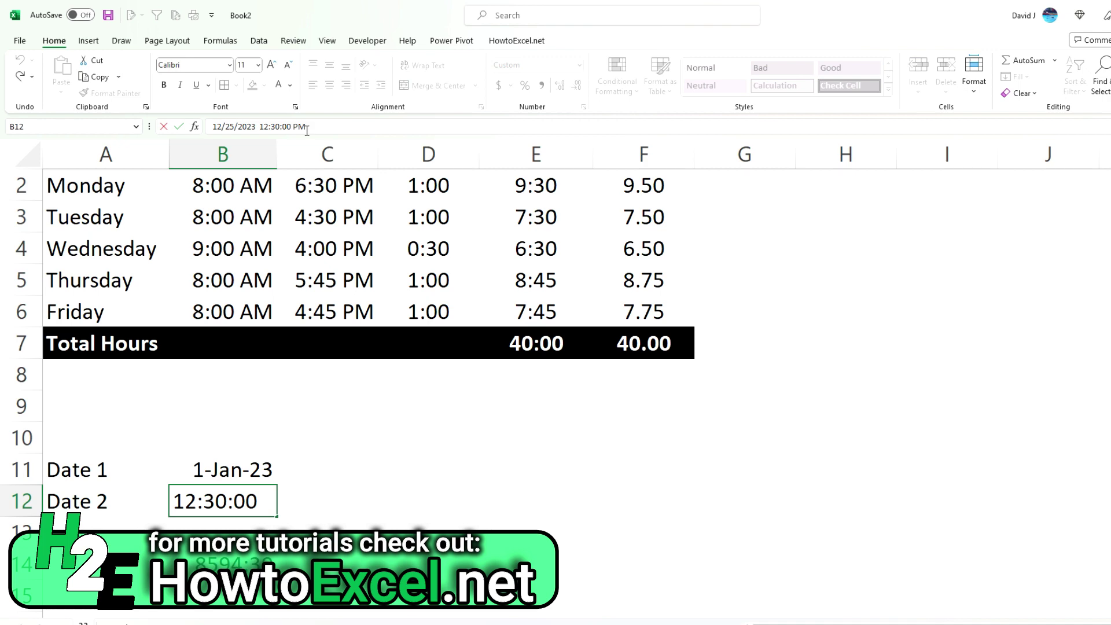
pyautogui.press('Return')
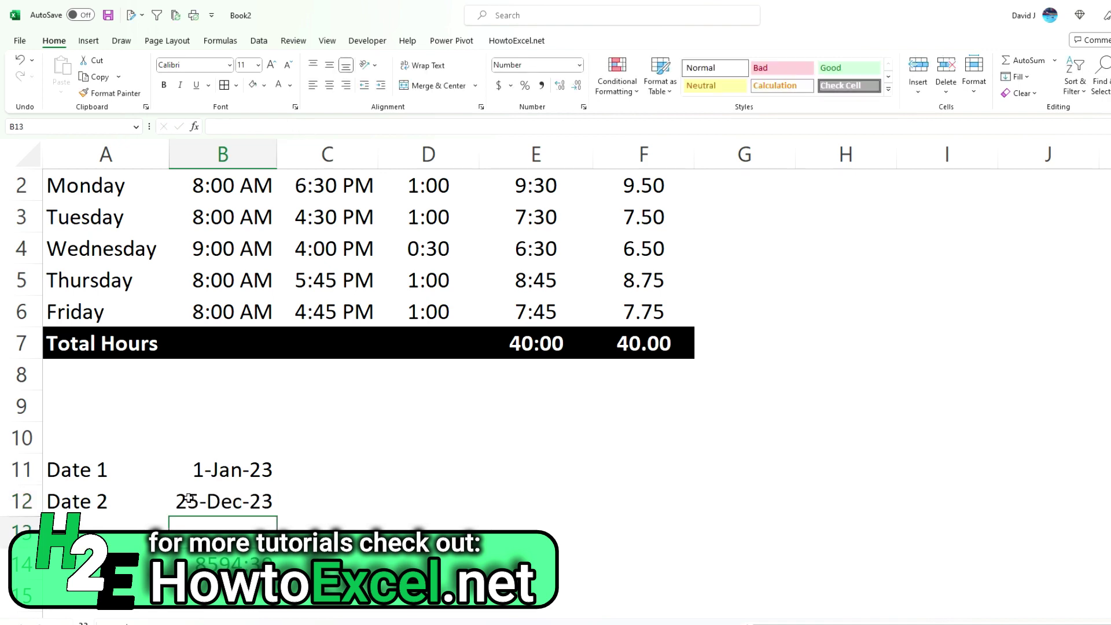
# Extend B14's custom format to [h]:mm:s, displaying 8594:30:40
pyautogui.press('Down')
pyautogui.hotkey('ctrl', '1')
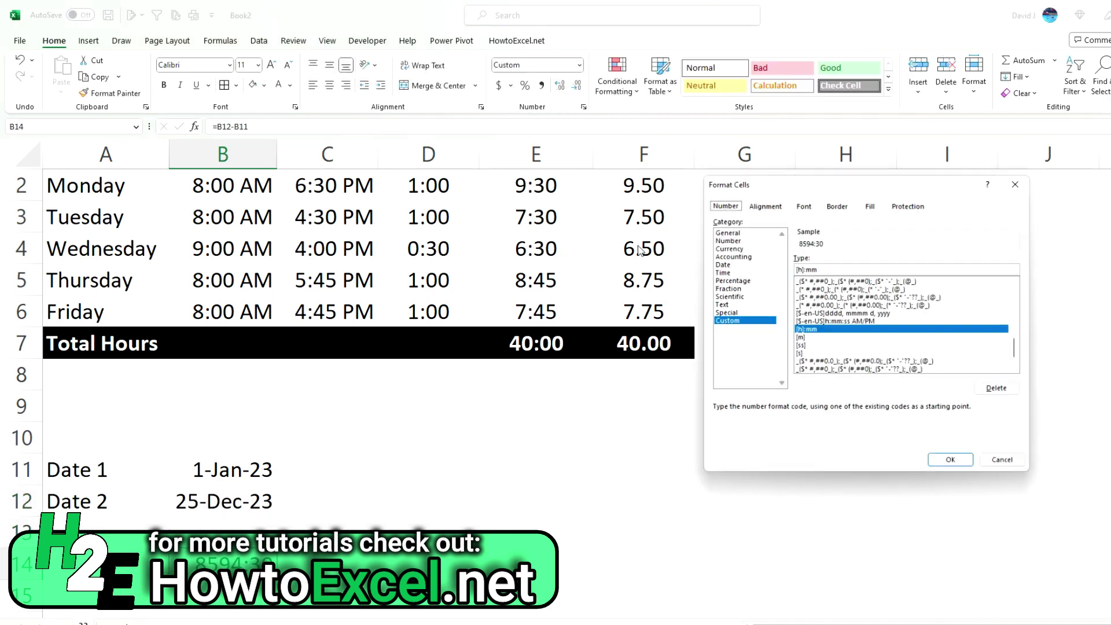
pyautogui.click(833, 269)
pyautogui.write(':s')
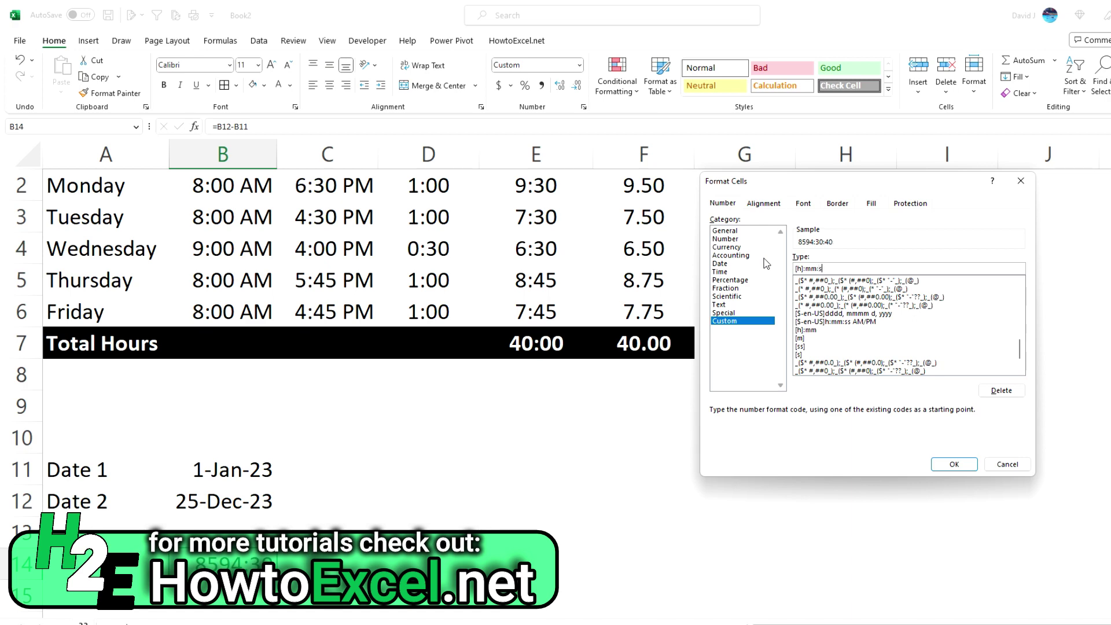
pyautogui.press('Return')
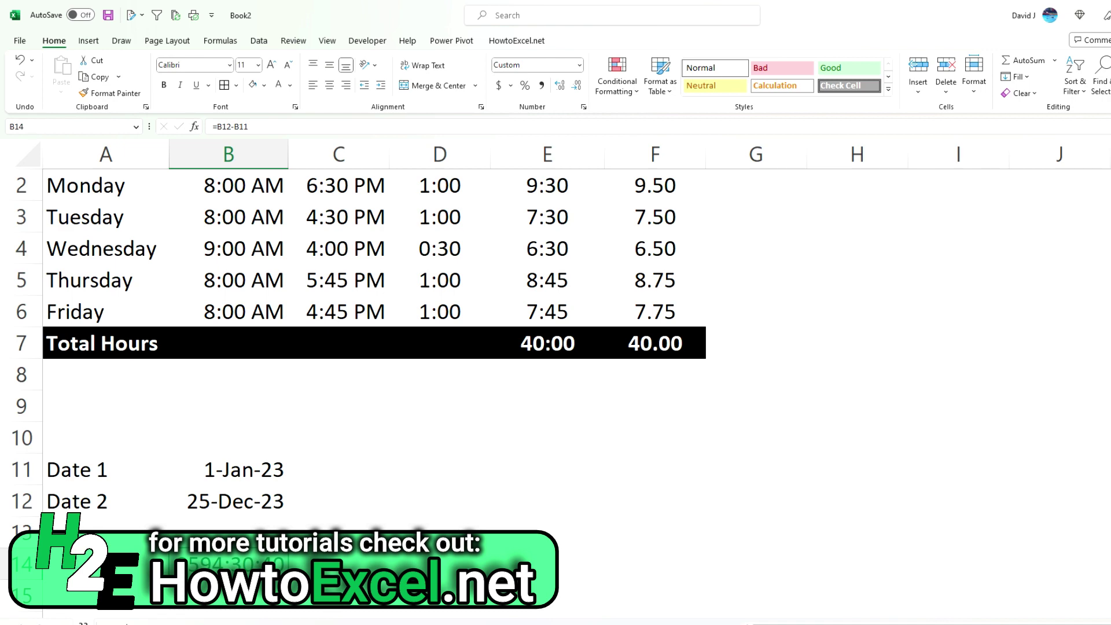
pyautogui.hotkey('ctrl', '1')
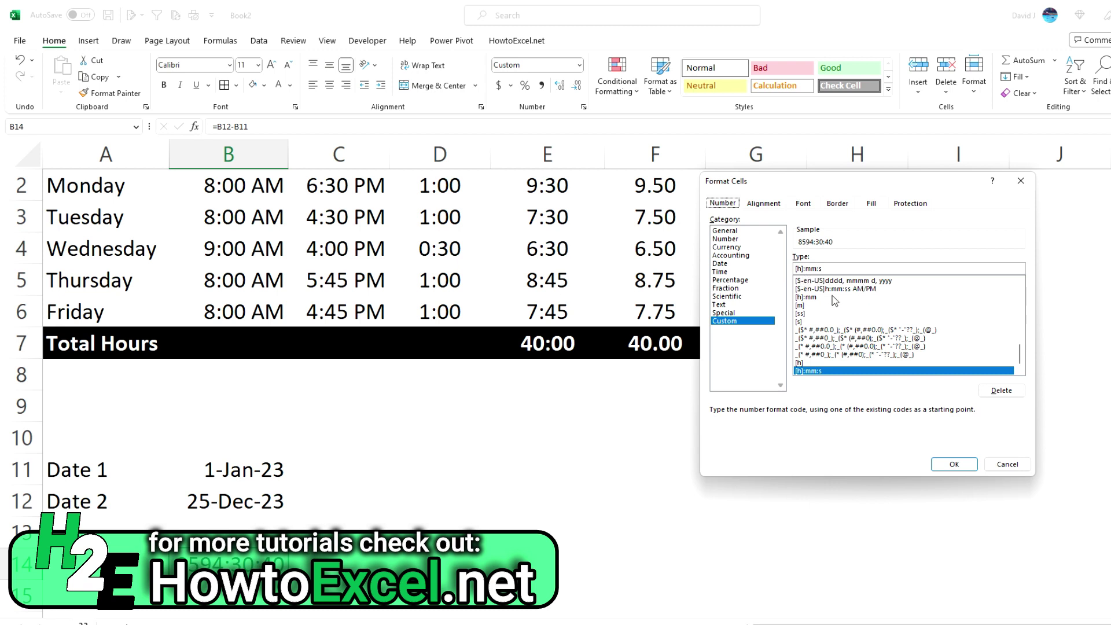
pyautogui.click(958, 464)
pyautogui.click(551, 346)
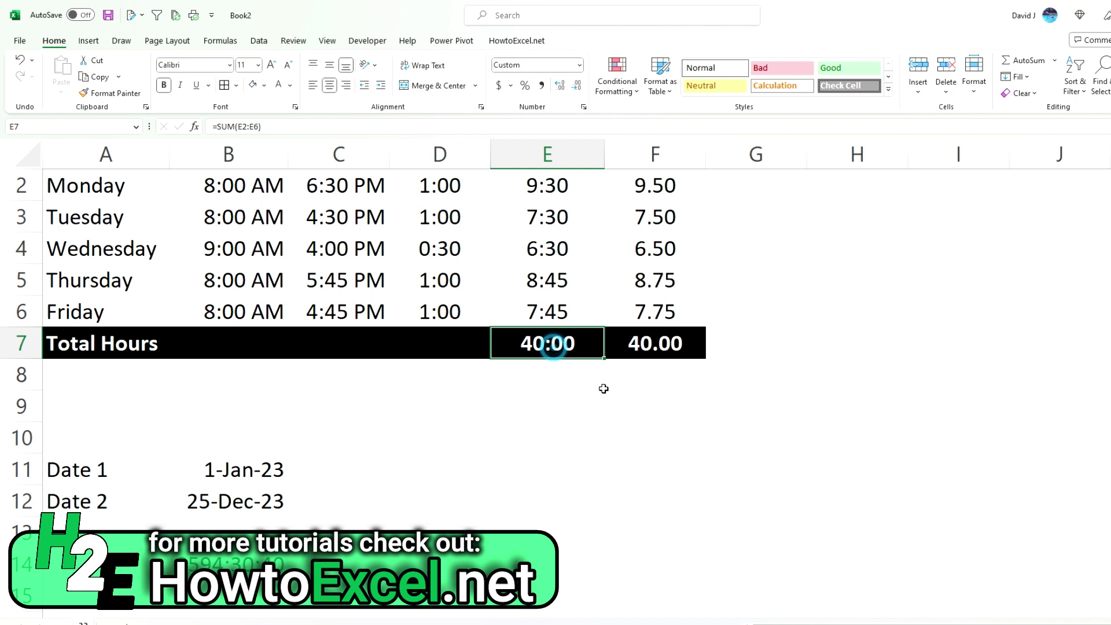
pyautogui.scroll(1, 604, 388)
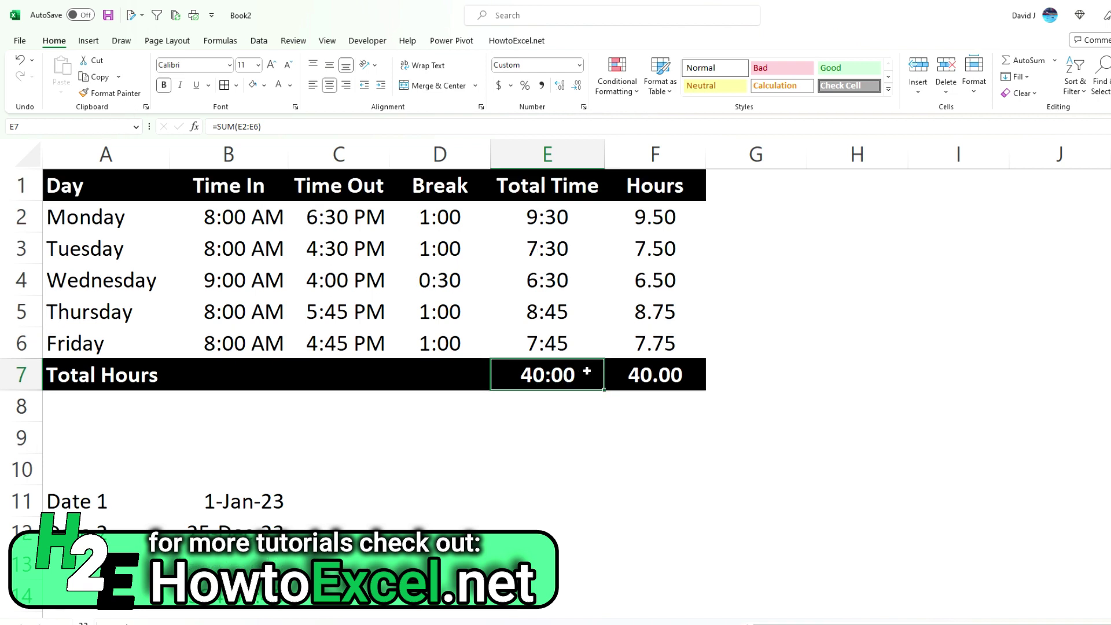